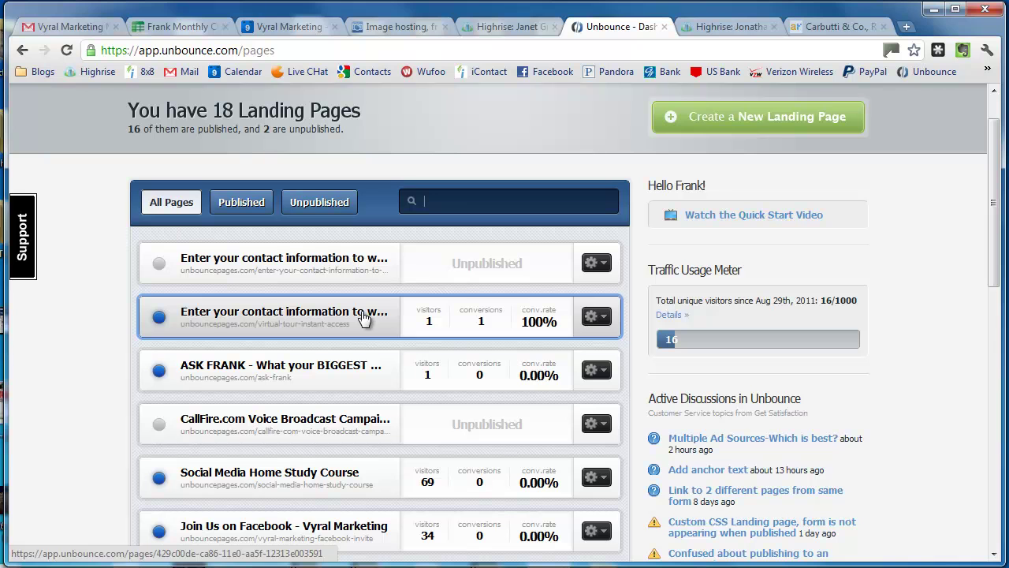
Step: Duplicate the virtual-tour-instant-access landing page from its gear menu
left_click(600, 317)
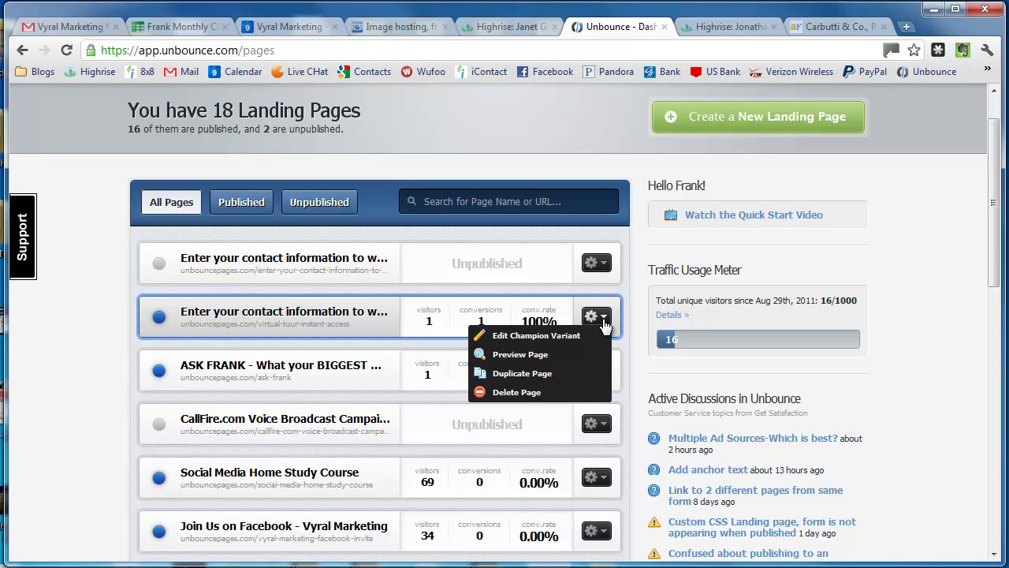
left_click(555, 377)
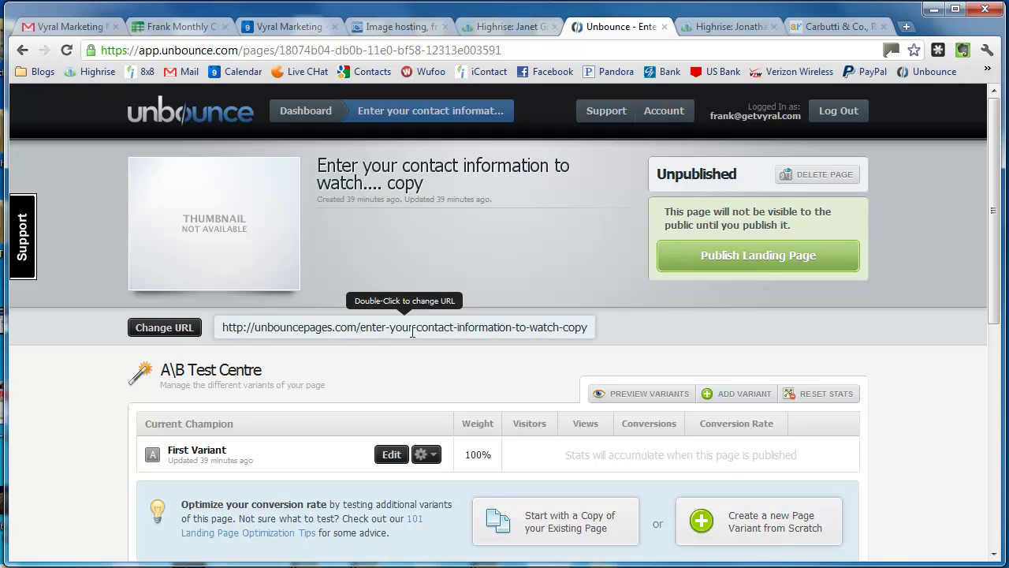
Step: Replace the copy's URL slug with virtual-tour- followed by the agent's name
double_click(380, 327)
left_click_drag(384, 328, 695, 327)
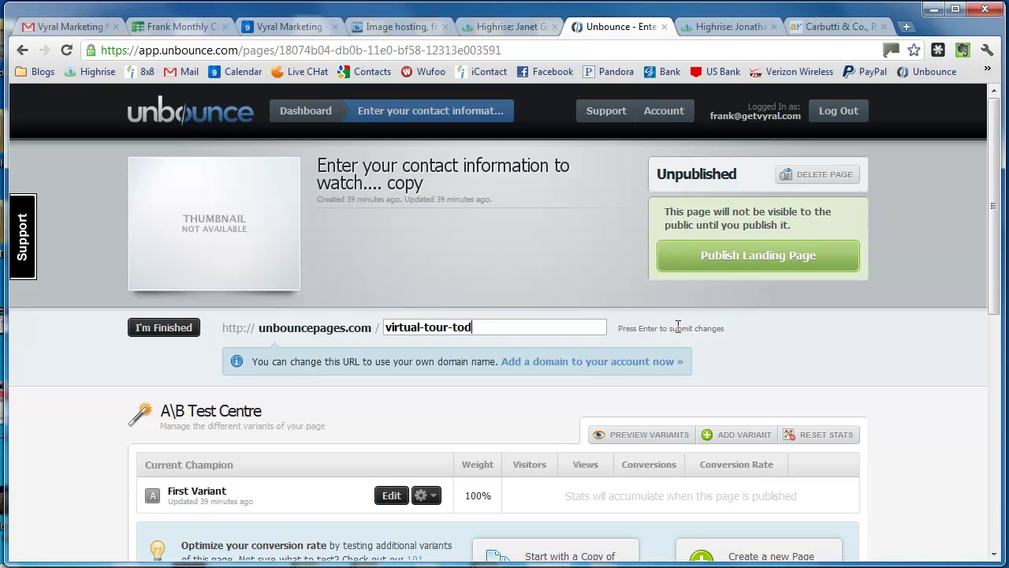
key("Return")
left_click(165, 327)
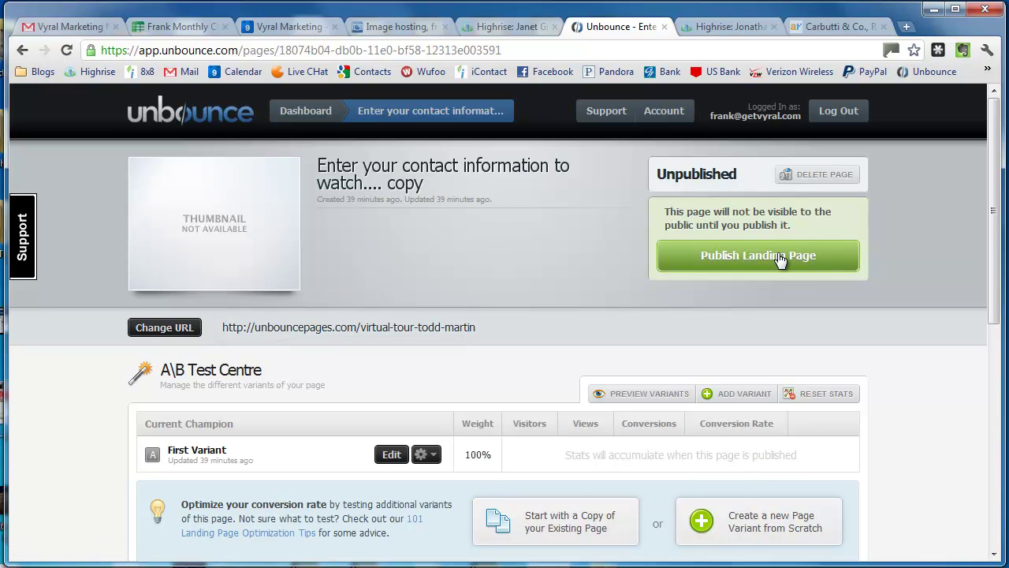
Step: Bring up Email Me New Leads under Leads & Form Integrations
scroll(482, 323, "down", 1)
scroll(531, 309, "down", 4)
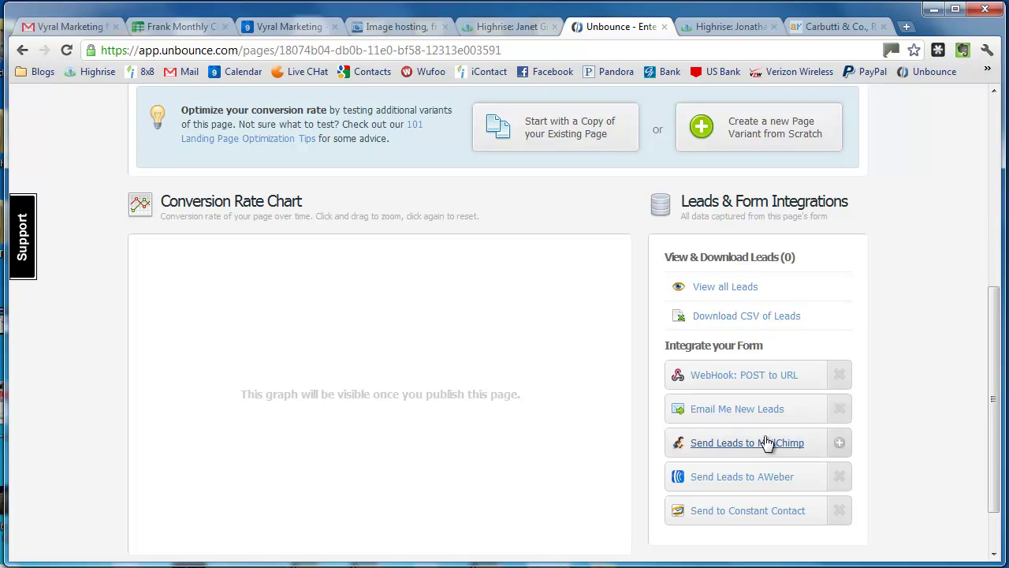
scroll(765, 465, "up", 1)
scroll(954, 433, "down", 2)
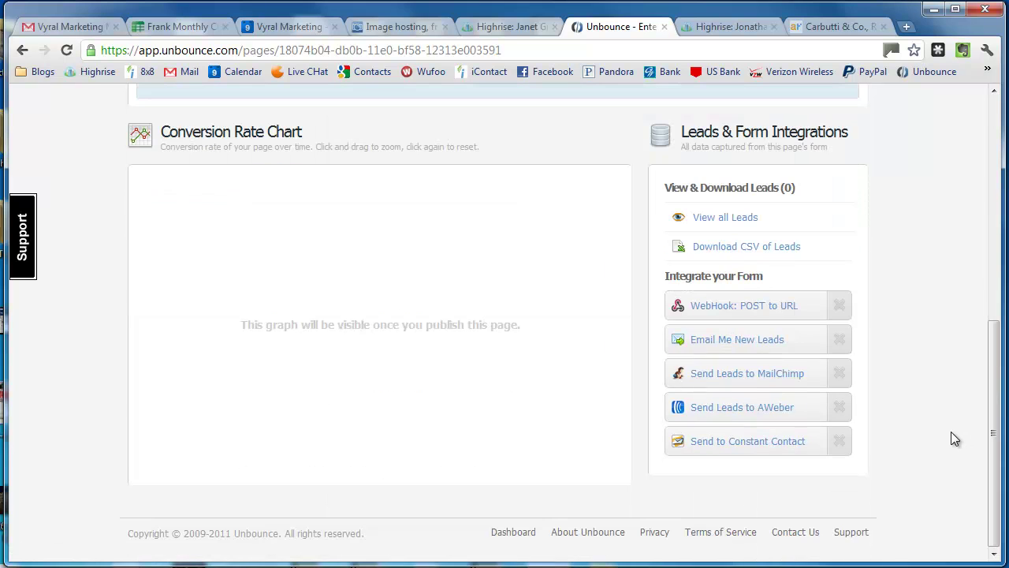
left_click(754, 343)
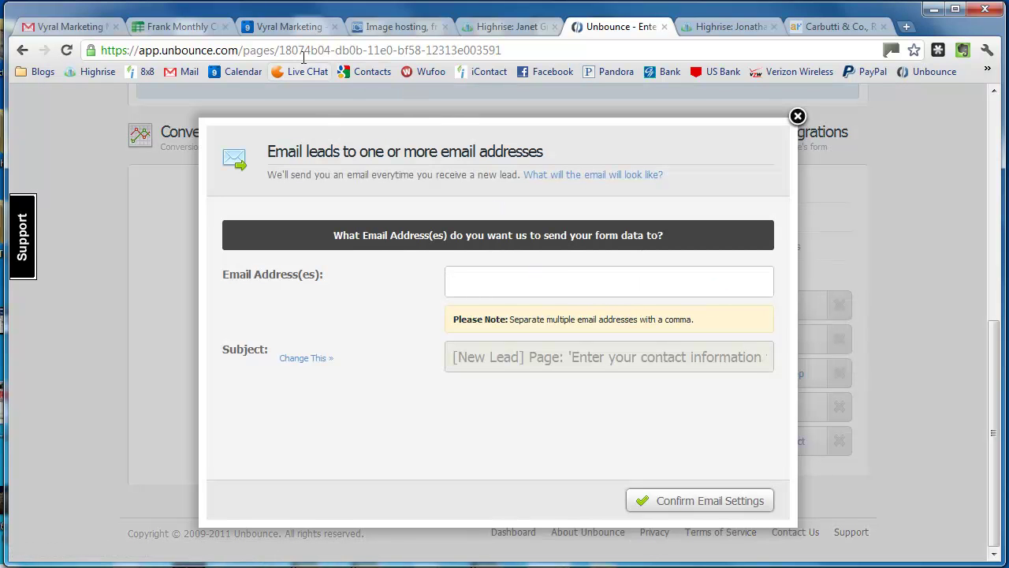
Step: Find the agent's contact in Gmail by name and copy their e-mail address
left_click(87, 30)
left_click(259, 130)
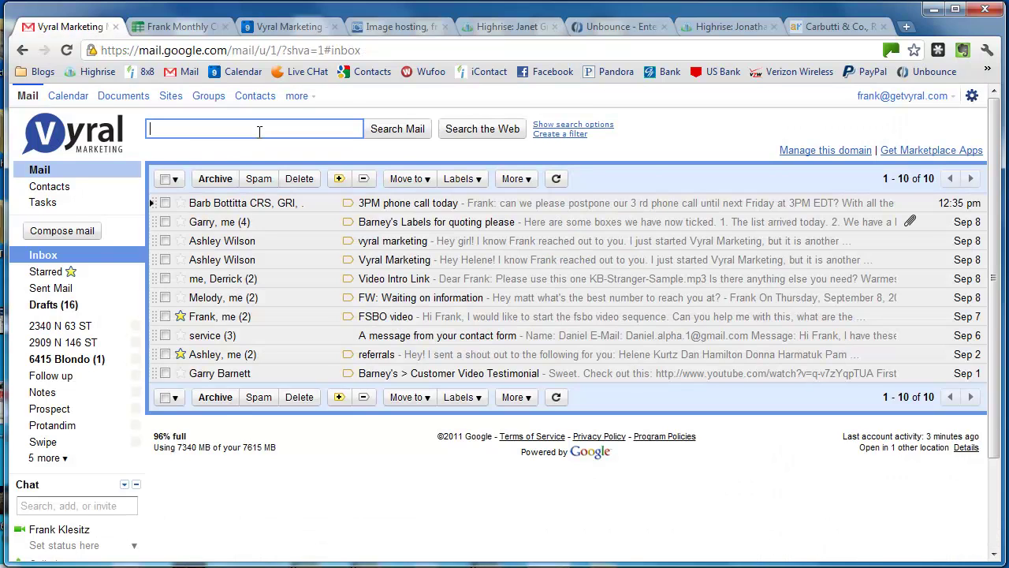
type("todd")
scroll(268, 142, "down", 2)
scroll(284, 154, "up", 2)
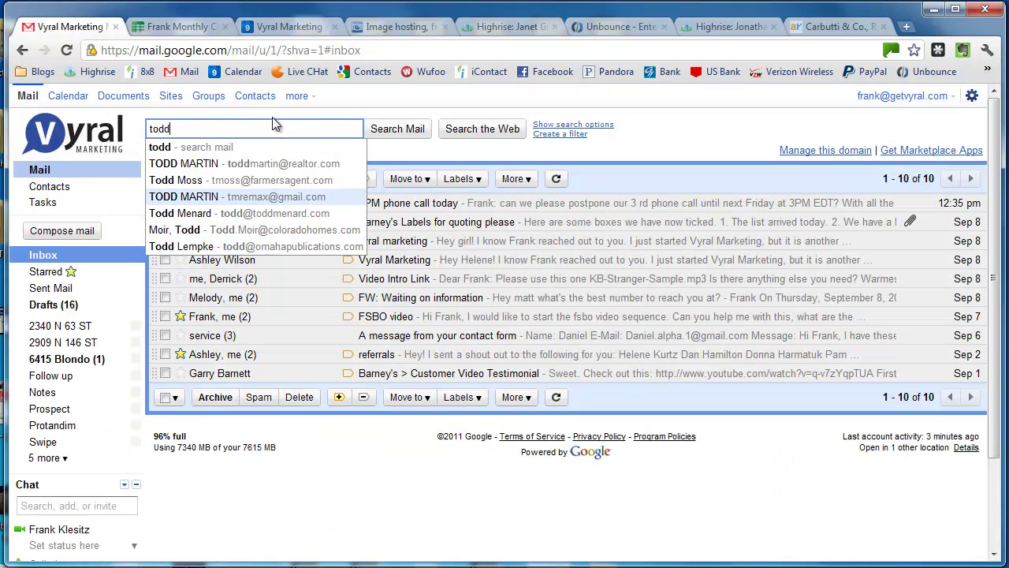
left_click(304, 165)
left_click_drag(263, 128, 3, 136)
key("ctrl+c")
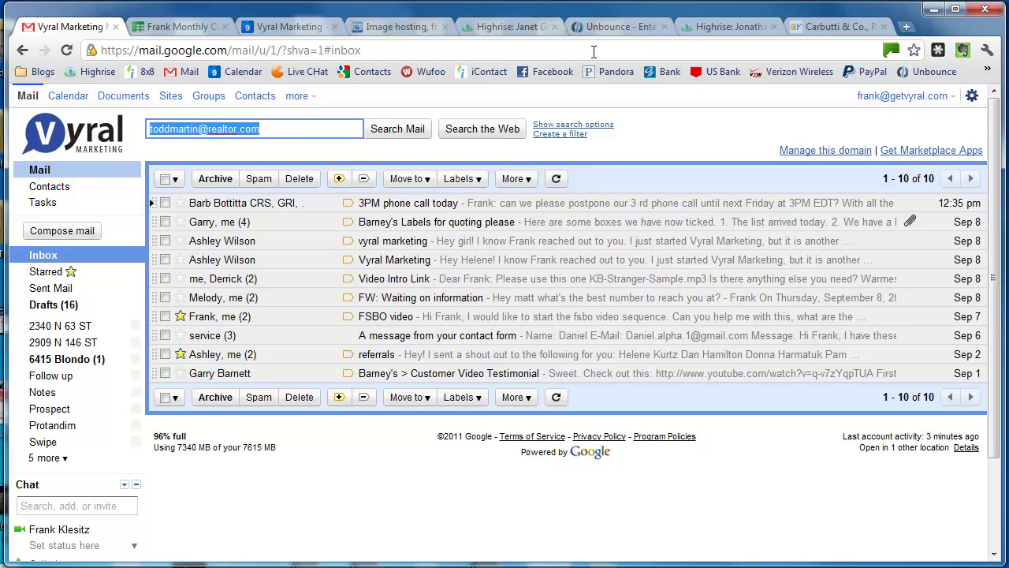
Step: Paste the agent's address into the Unbounce Email Address(es) recipient field
left_click(587, 26)
key("ctrl+v")
double_click(611, 357)
left_click(574, 362)
Step: Rename the notification subject after the virtual tour page and confirm the e-mail settings
left_click(302, 360)
left_click(572, 347)
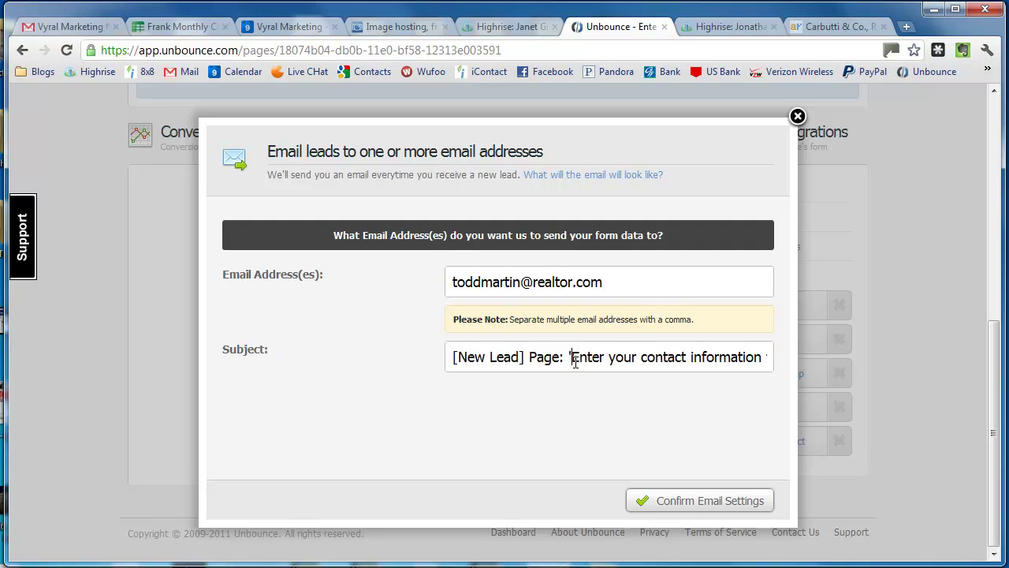
left_click_drag(572, 359, 741, 371)
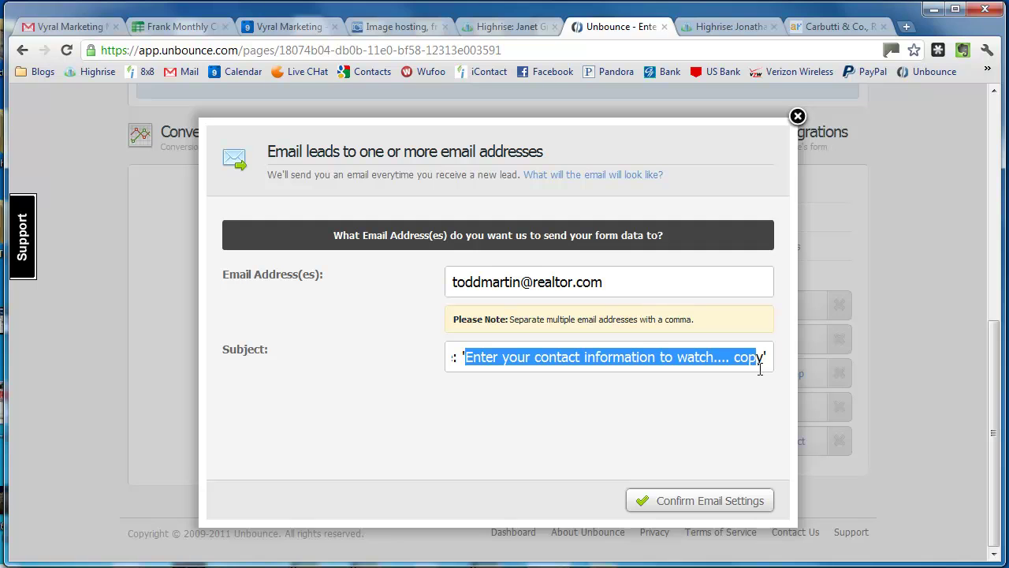
type("Virtual Tour Lead")
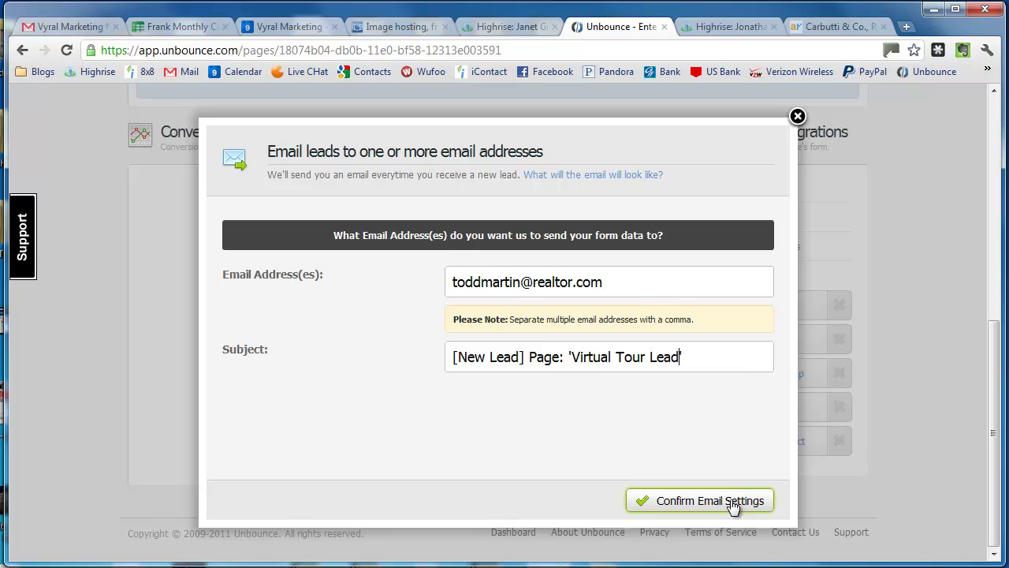
left_click(733, 502)
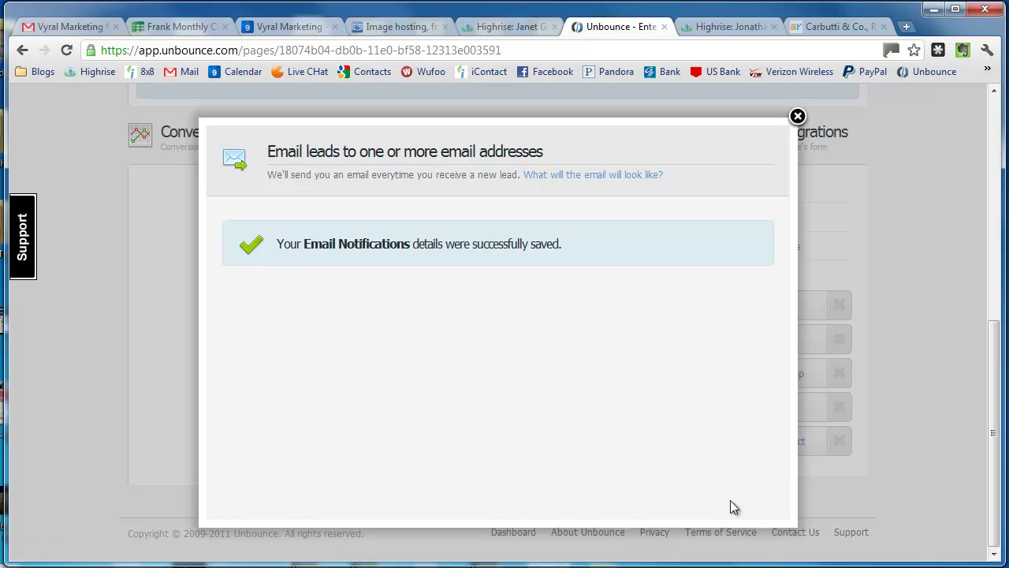
left_click(797, 117)
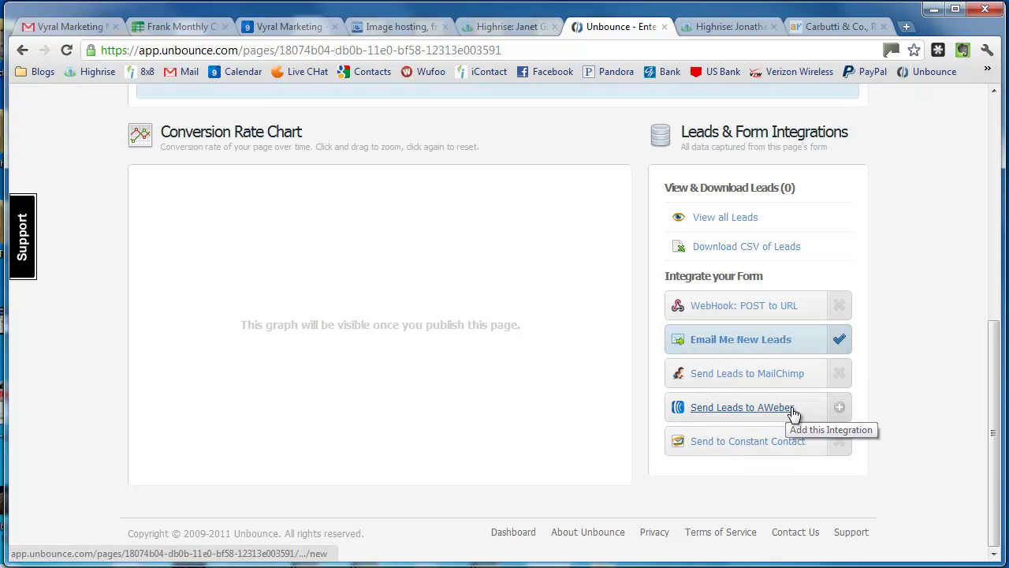
scroll(932, 417, "up", 3)
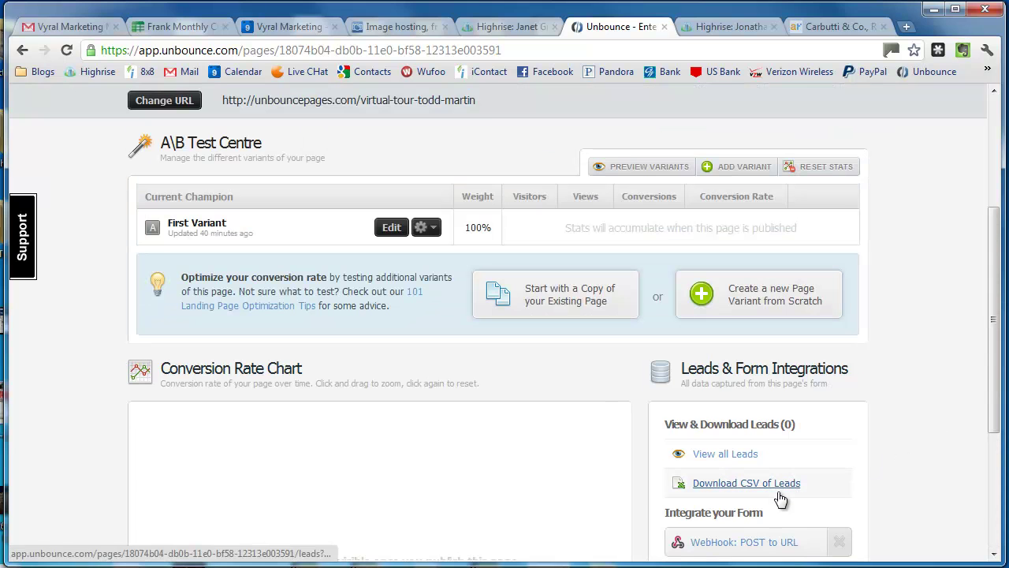
scroll(928, 423, "up", 1)
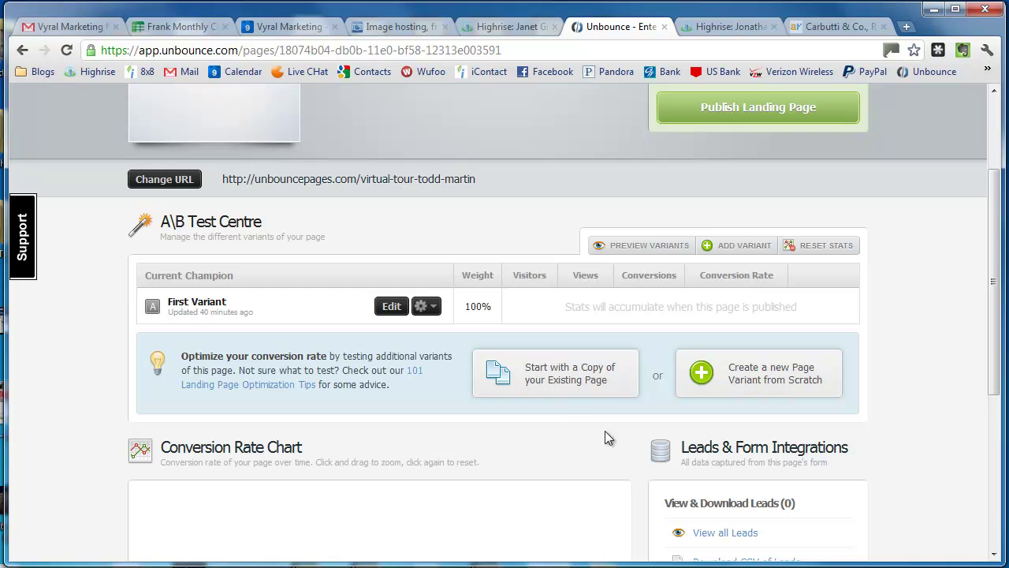
Step: Open variant A in the editor and nudge the headline block slightly
left_click(389, 307)
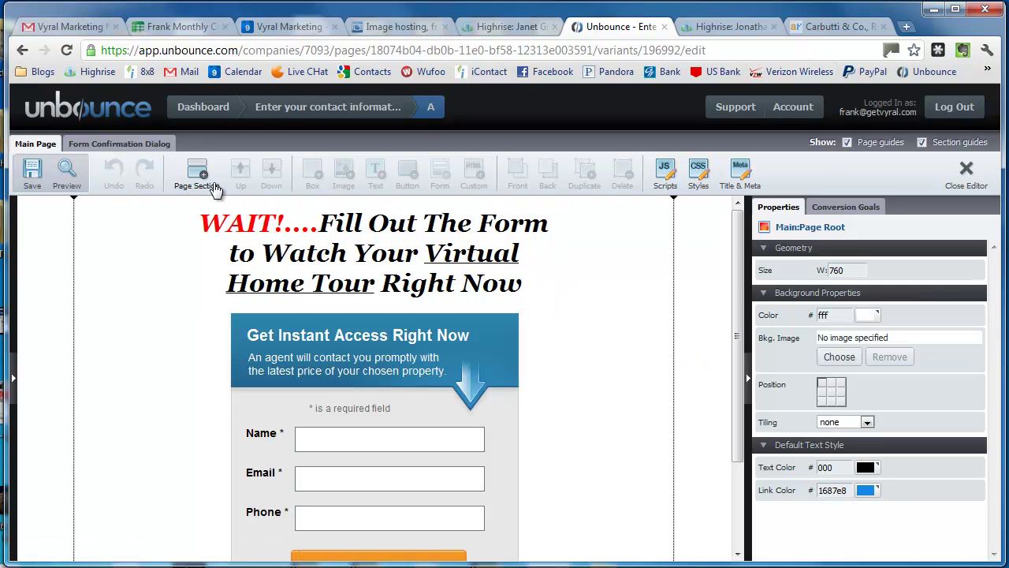
left_click(503, 264)
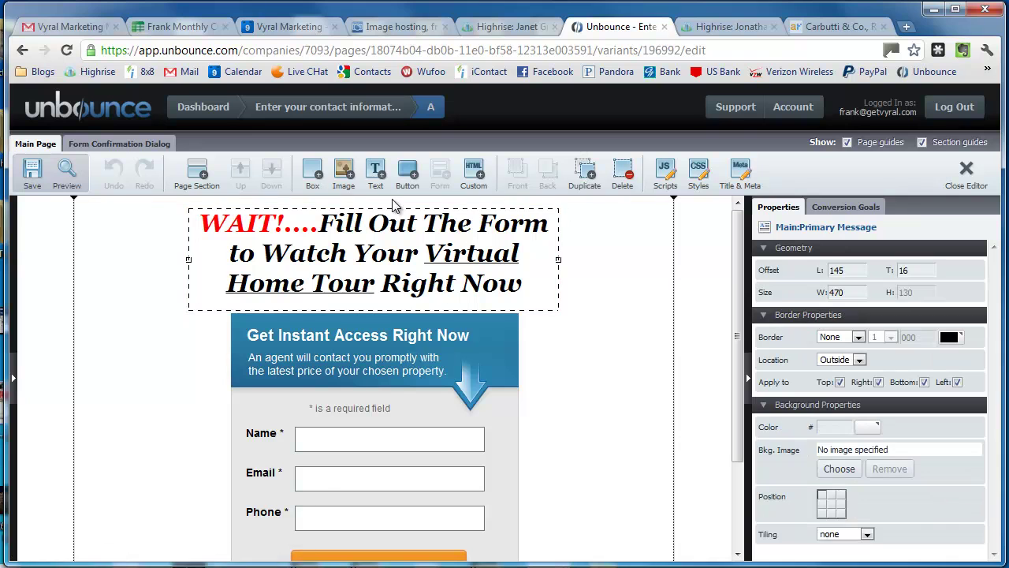
left_click_drag(496, 272, 475, 293)
left_click(581, 359)
left_click(529, 375)
Step: Select the lead form and show its Confirmation choices in Properties
left_click(449, 443)
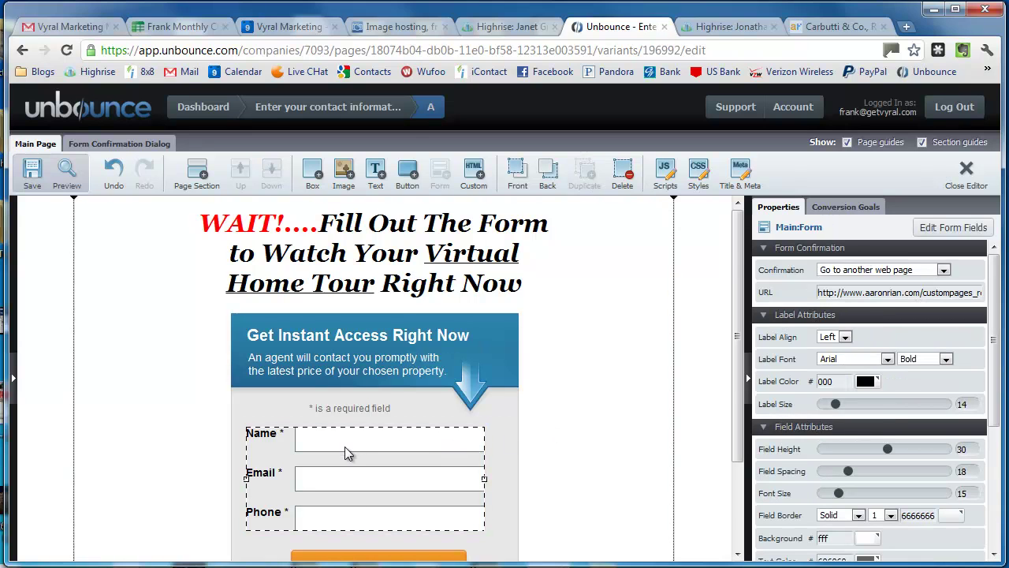
scroll(345, 446, "down", 1)
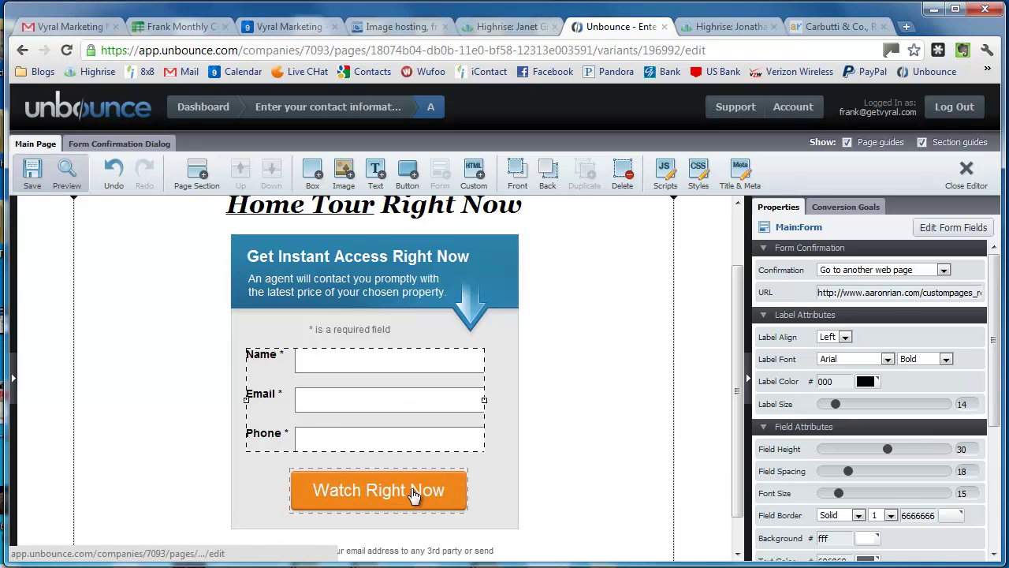
left_click(431, 485)
left_click_drag(887, 271, 843, 272)
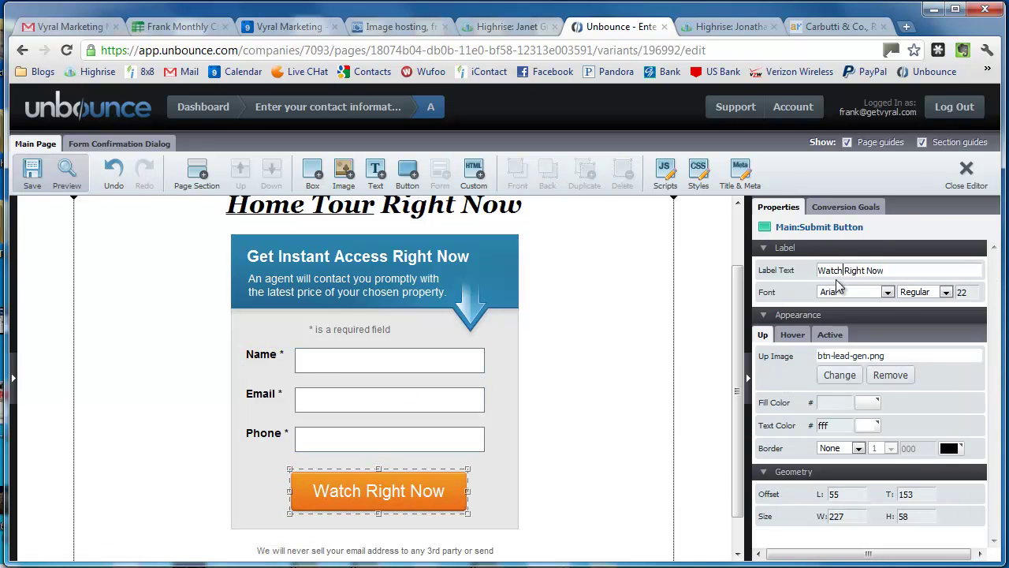
left_click(436, 380)
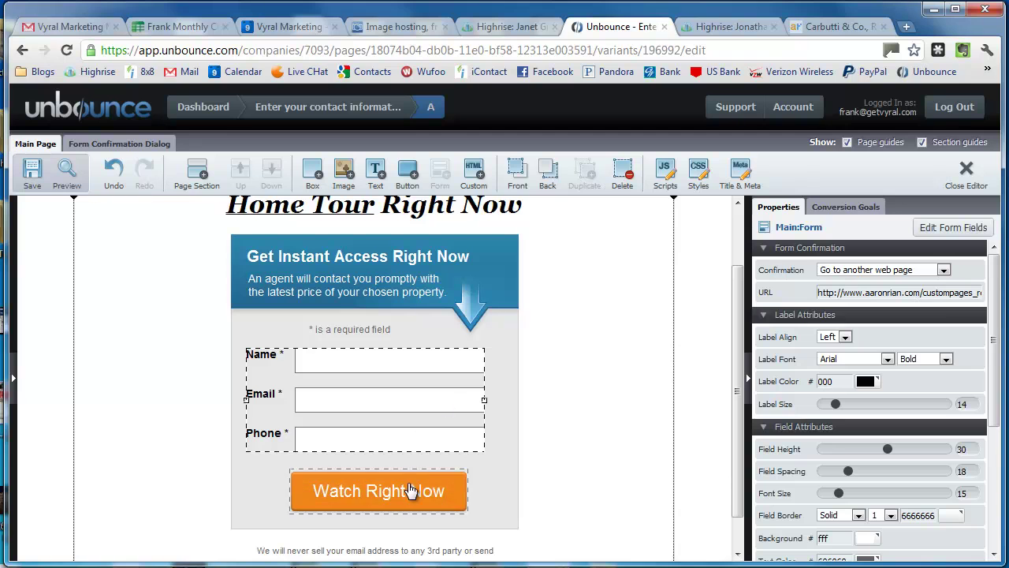
left_click(861, 270)
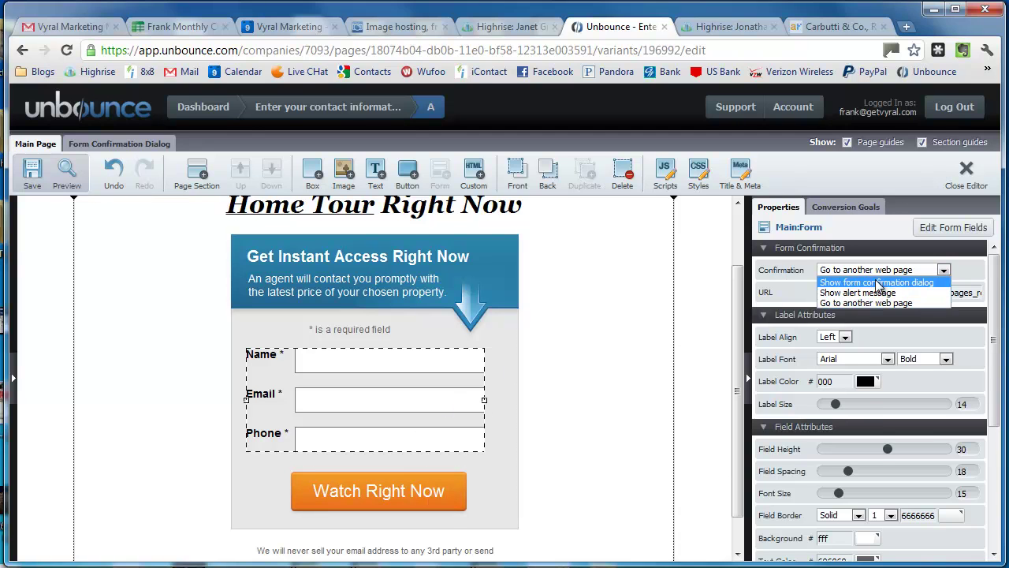
Step: Choose 'Show form confirmation dialog', review the Thank You dialog, then return to Main Page
left_click(878, 283)
left_click(156, 145)
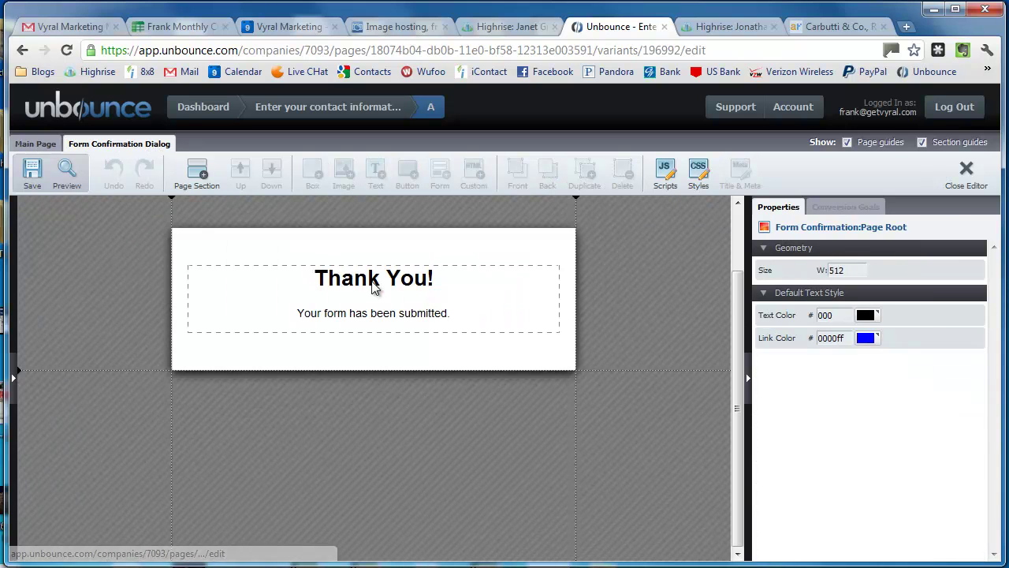
left_click(38, 146)
left_click(87, 146)
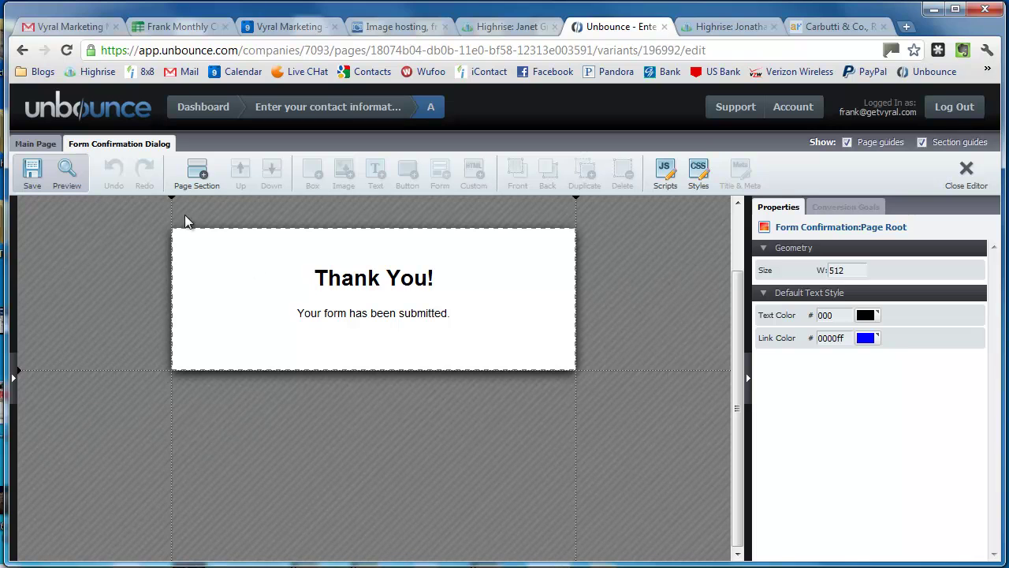
left_click(37, 145)
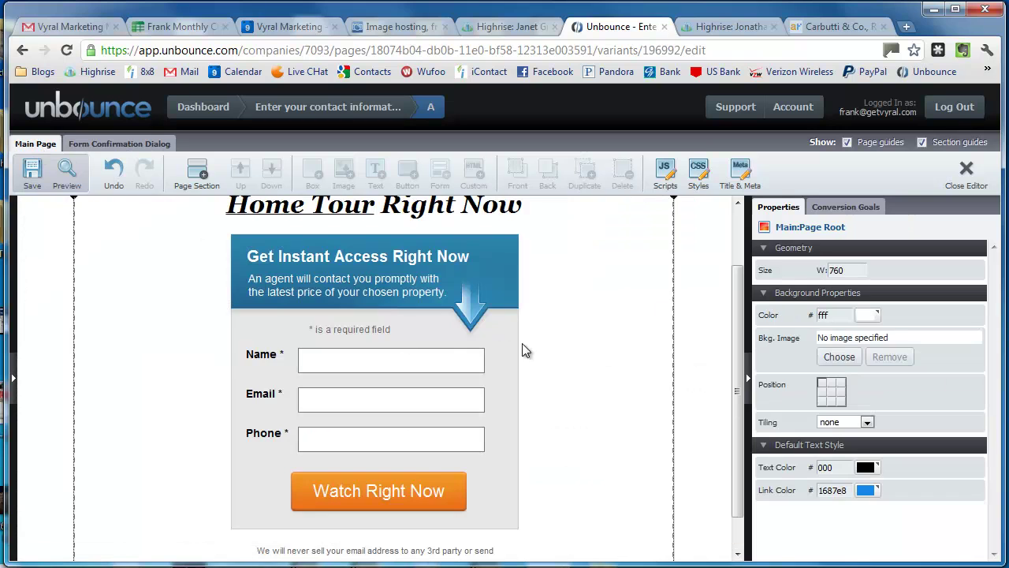
Step: Switch the form's confirmation to an alert message and glance at the dialog tab
left_click(403, 416)
left_click(902, 270)
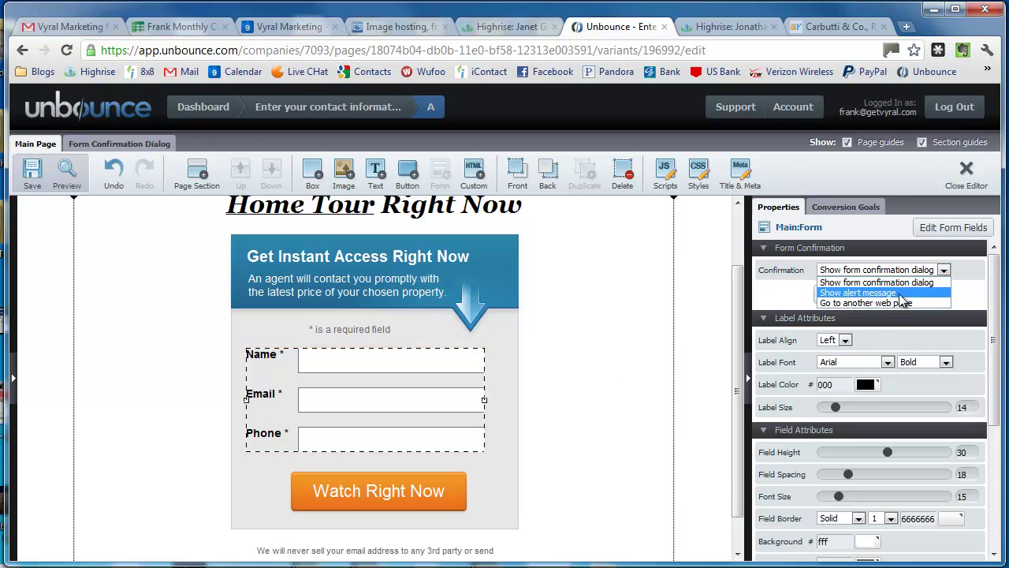
left_click(898, 292)
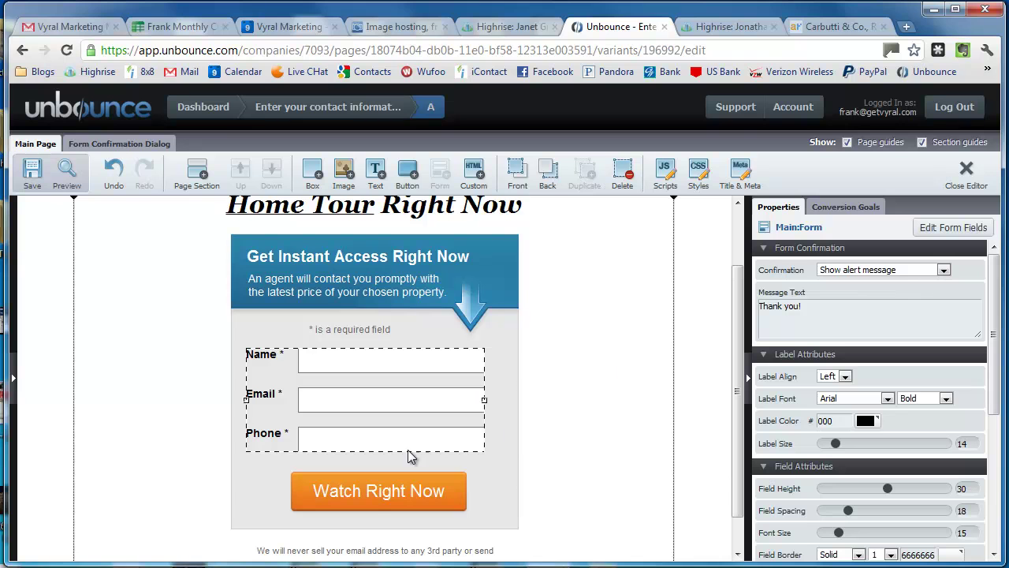
left_click(78, 148)
left_click(50, 147)
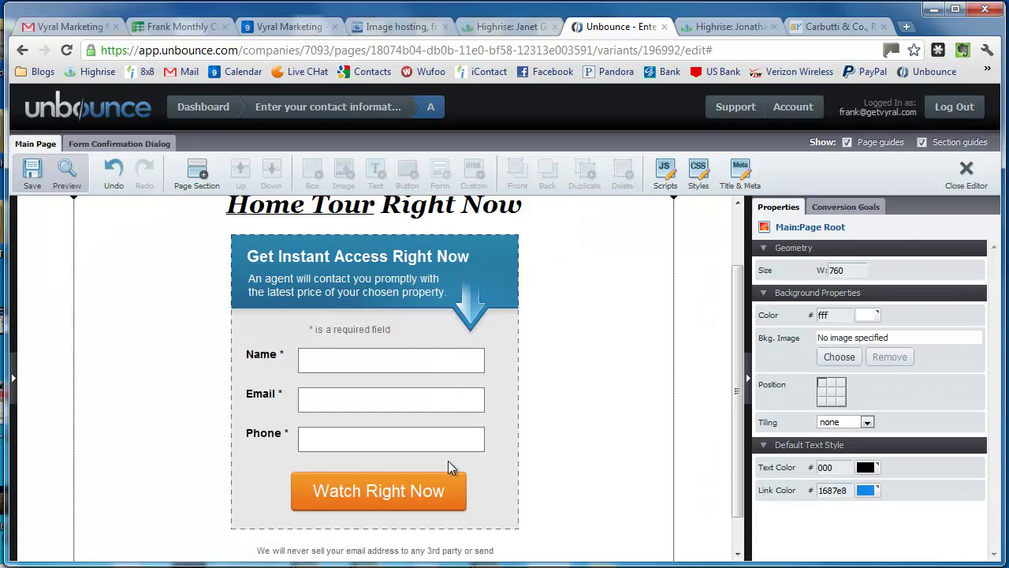
Step: Set the form's Confirmation to 'Go to another web page', then open a new tab
left_click(456, 479)
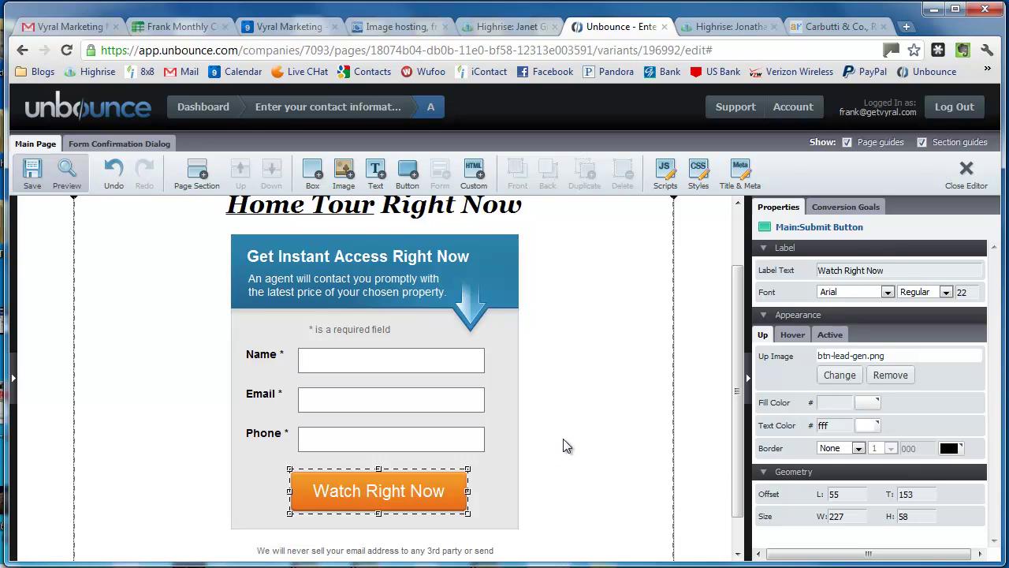
left_click(286, 318)
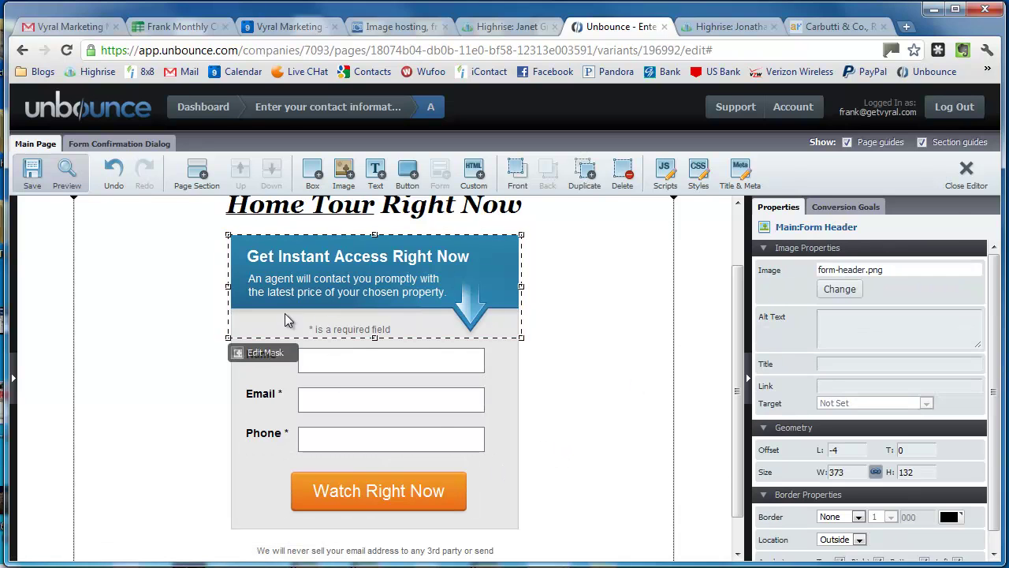
left_click(520, 241)
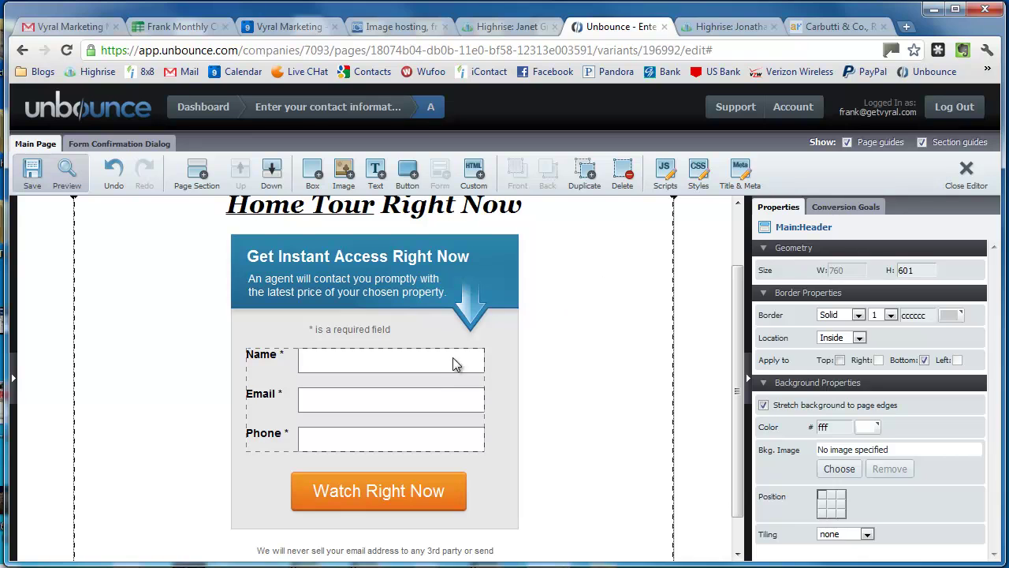
left_click(455, 360)
left_click(877, 275)
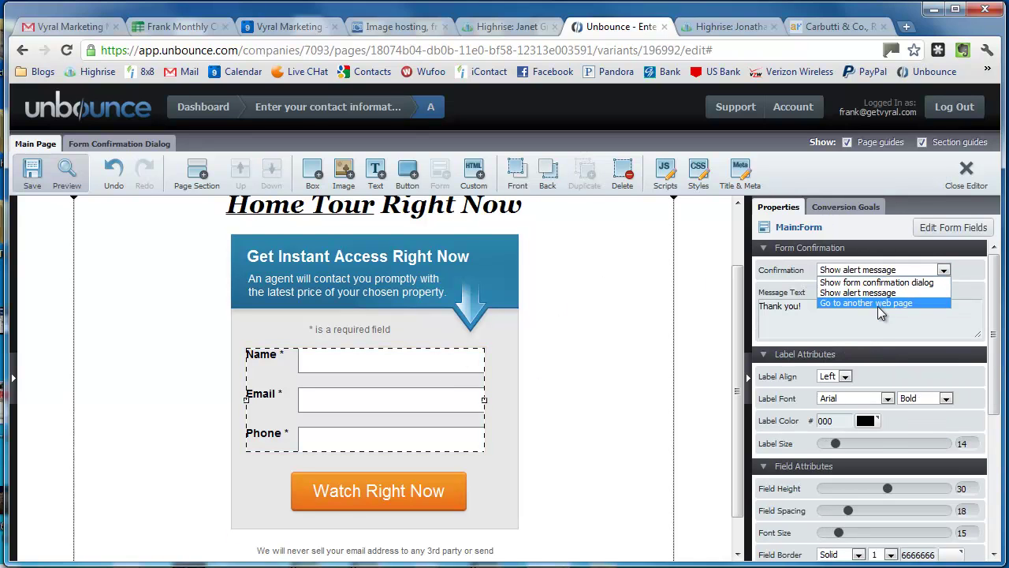
left_click(885, 304)
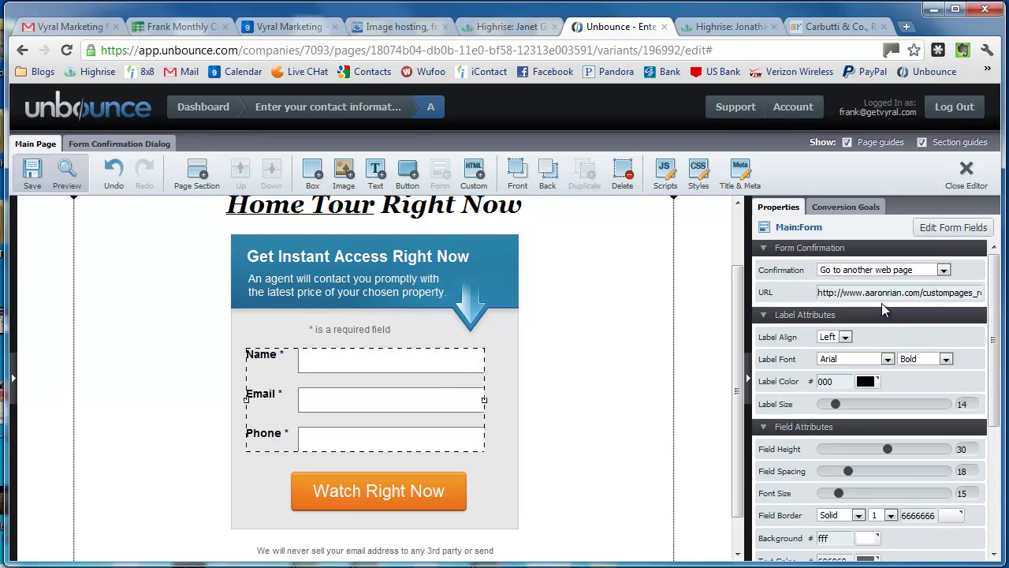
left_click(903, 26)
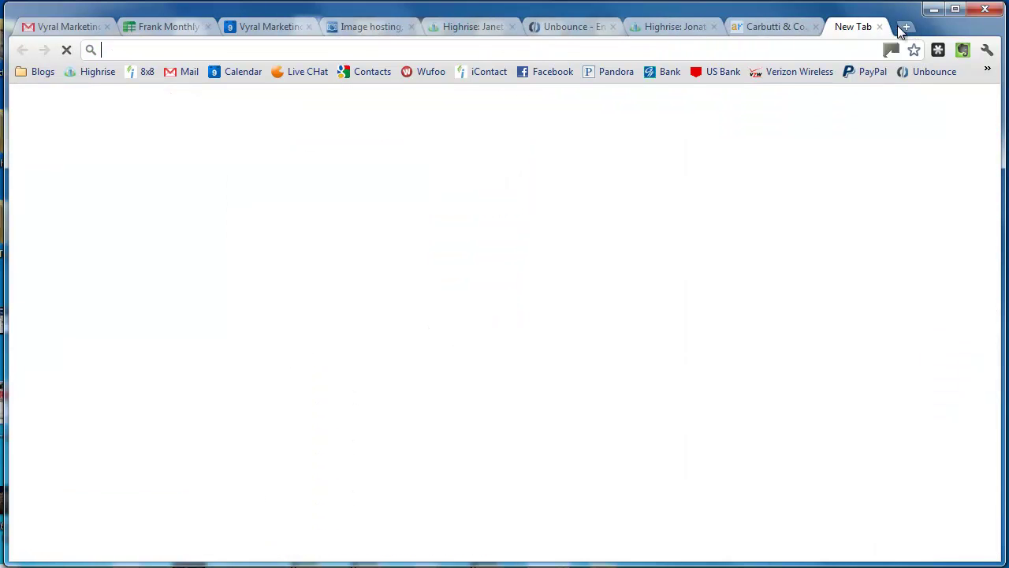
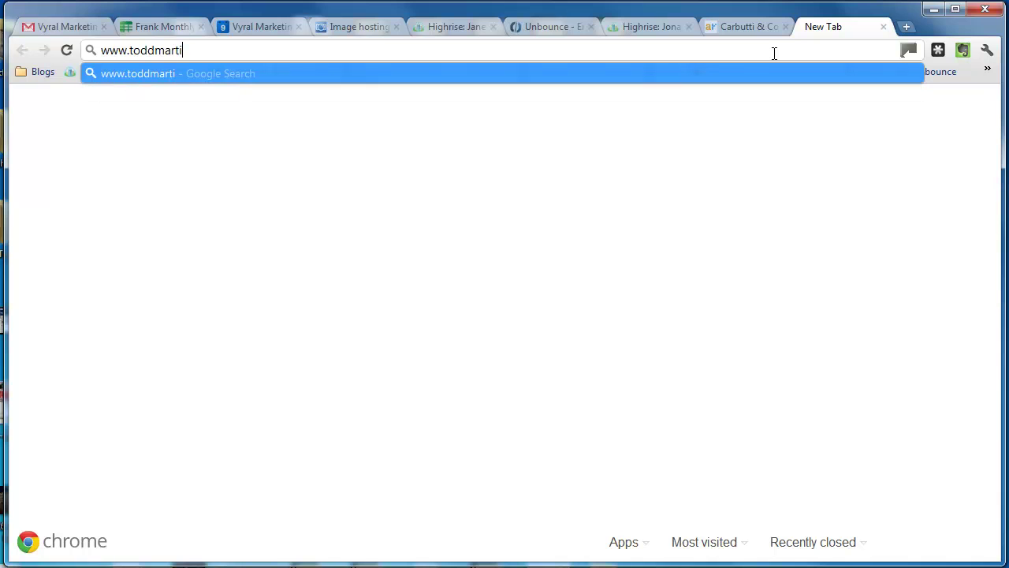
Step: Load the agent's real estate blog and reach Blogger's Posting editor via Design
key("Return")
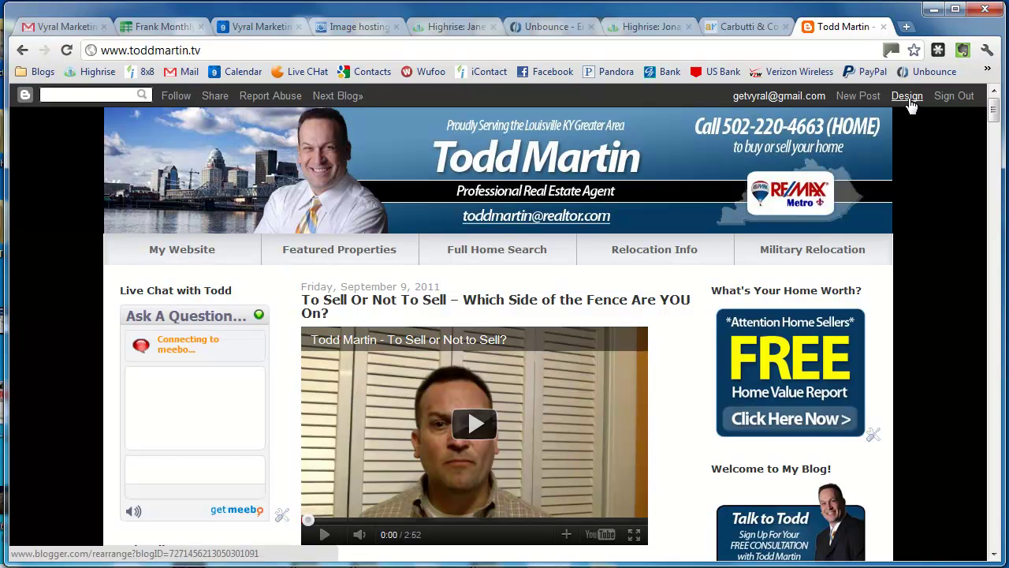
left_click(909, 98)
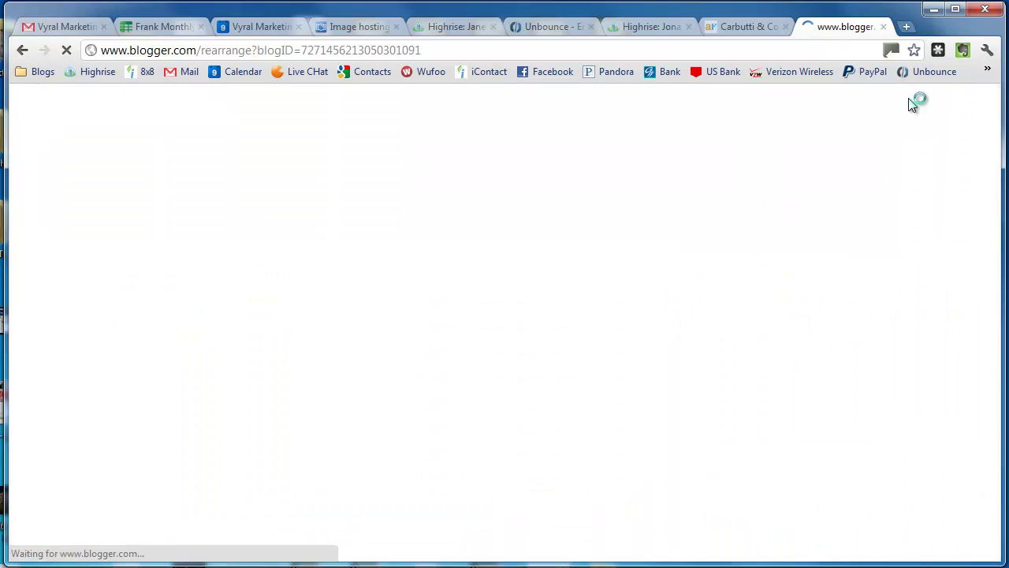
left_click(43, 152)
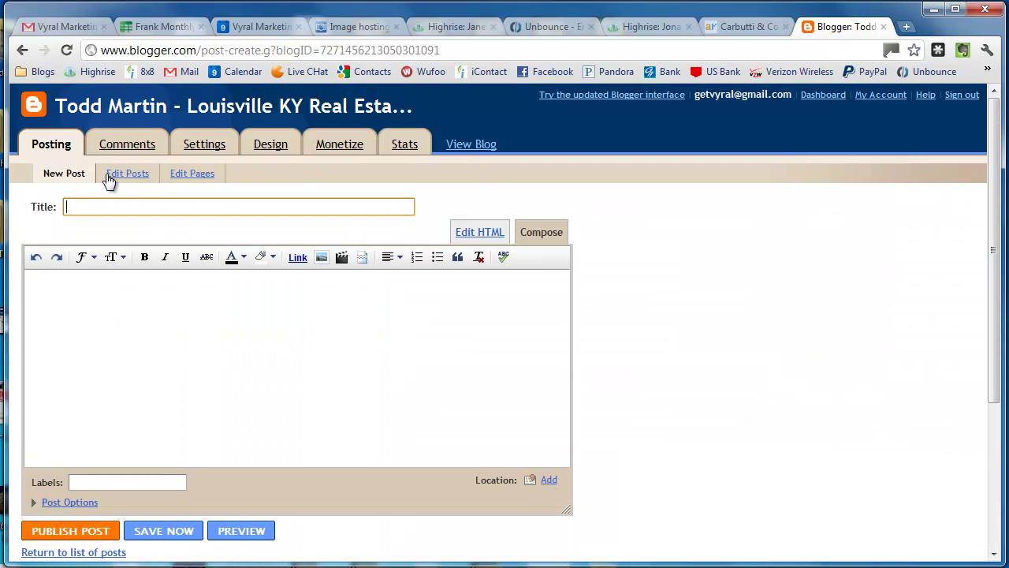
Step: Create a new Blogger page titled Virtual Tours from Edit Pages
left_click(168, 173)
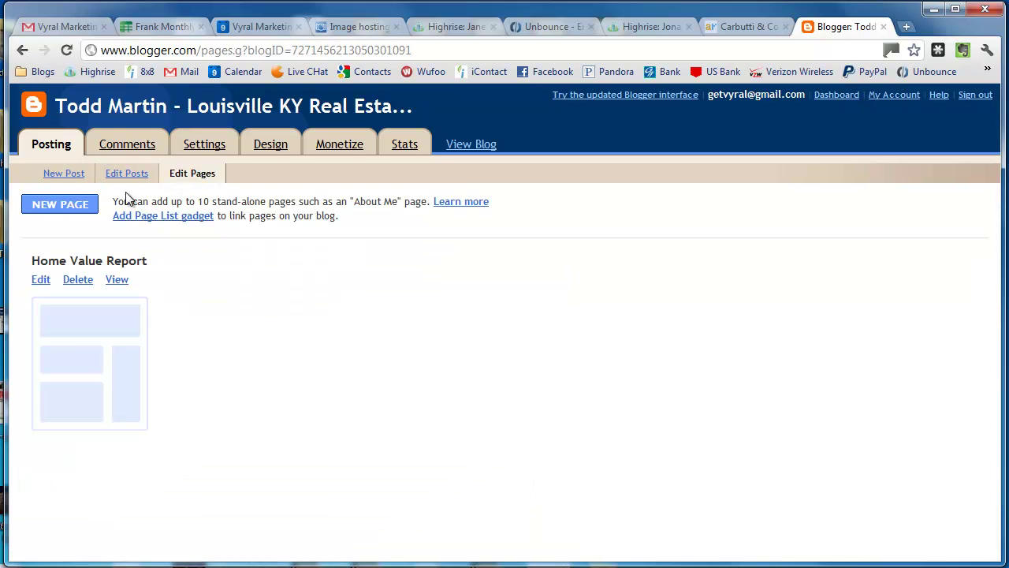
left_click(58, 205)
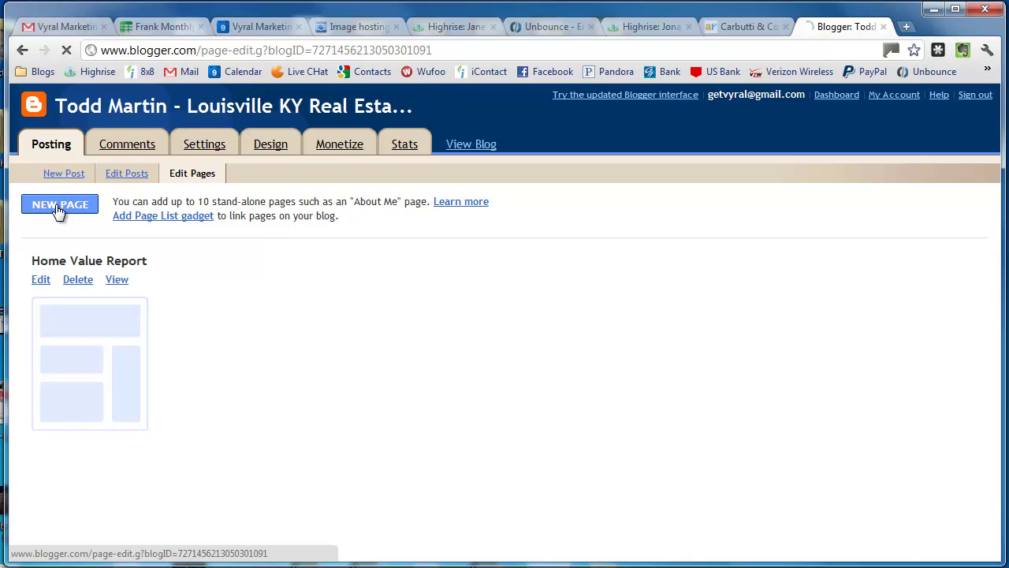
type("Home")
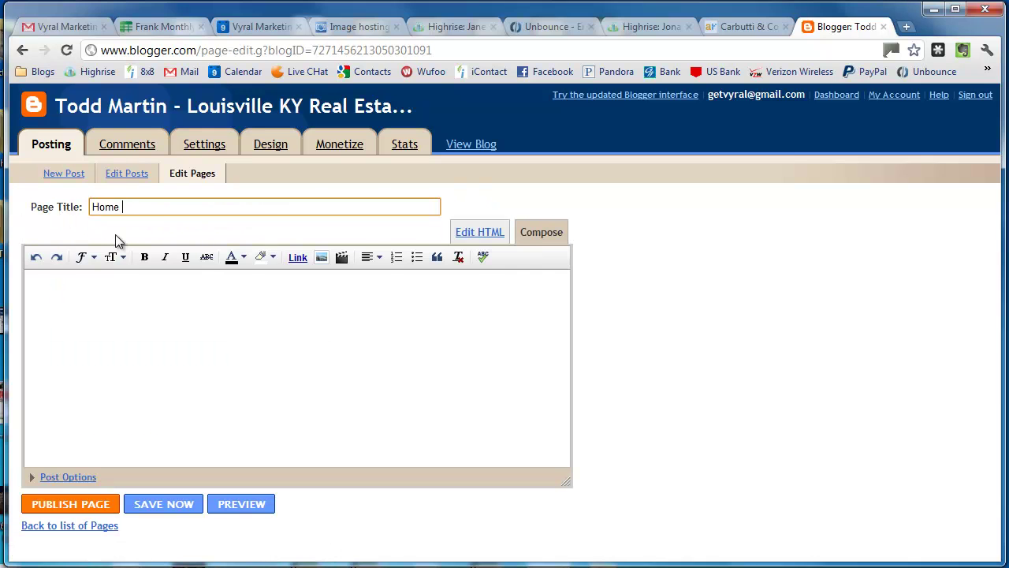
key("BackSpace")
key("BackSpace")
key("BackSpace")
key("BackSpace")
type("Vir")
Step: Publish the Virtual Tours page, view it live, and select its /p/virtual-tours.html address
left_click(95, 503)
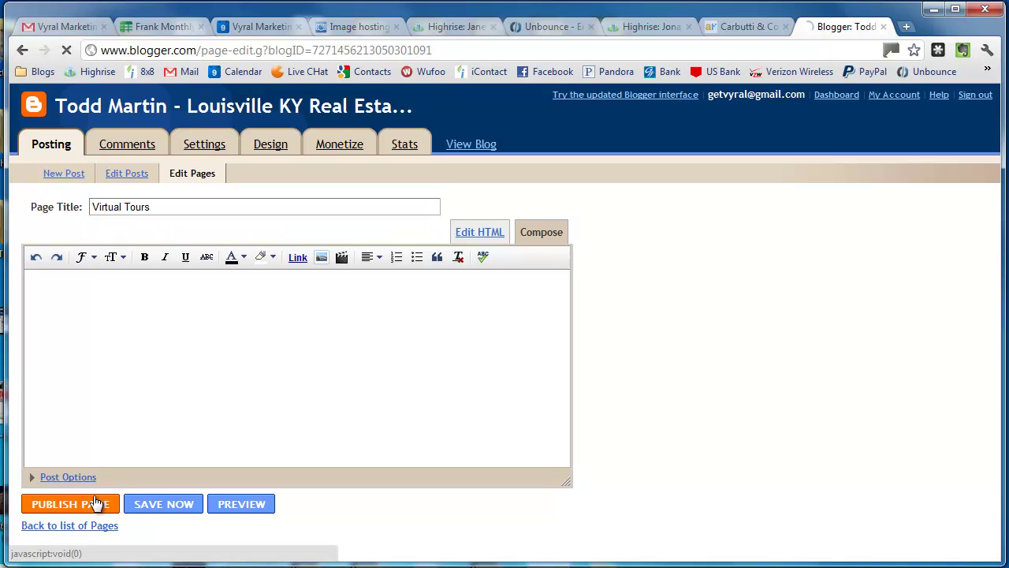
left_click(66, 263)
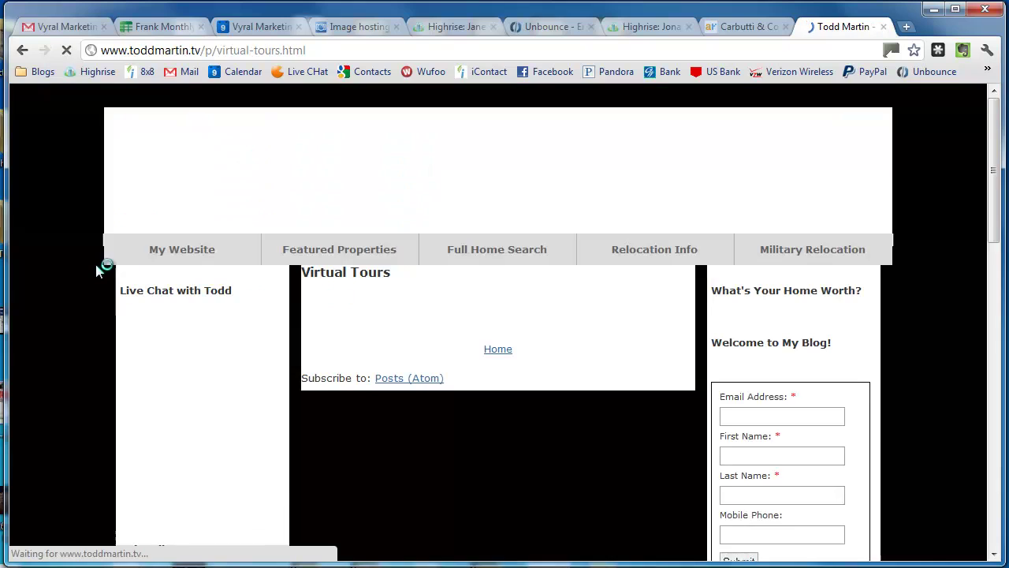
left_click(354, 55)
key("ctrl+c")
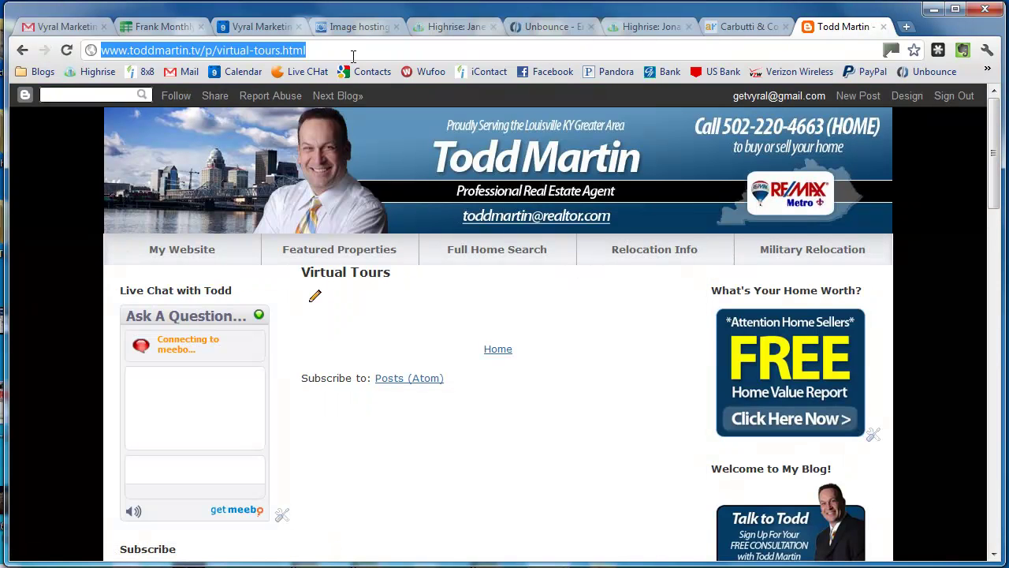
left_click(576, 30)
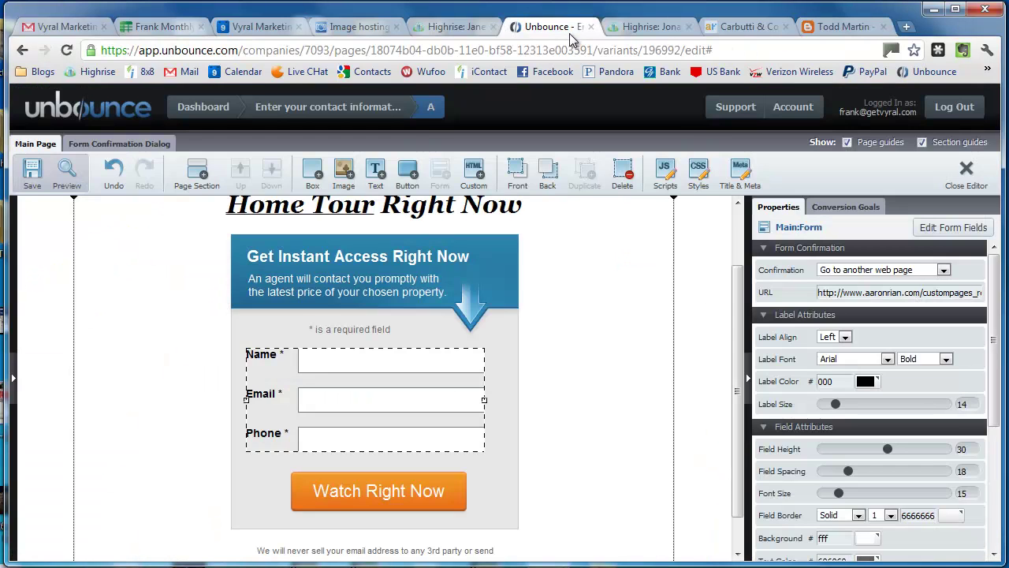
left_click(912, 291)
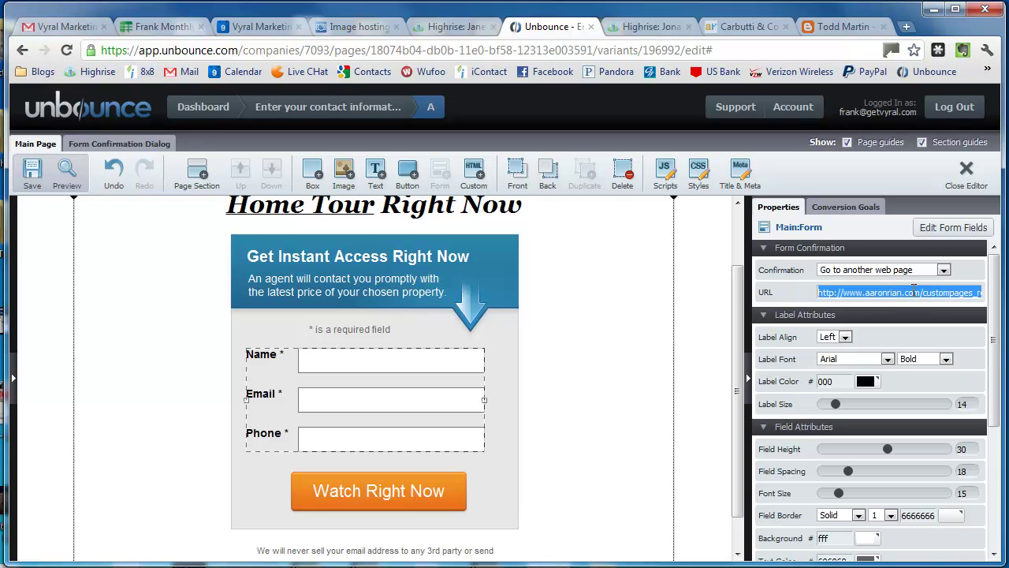
key("ctrl+v")
scroll(723, 464, "down", 1)
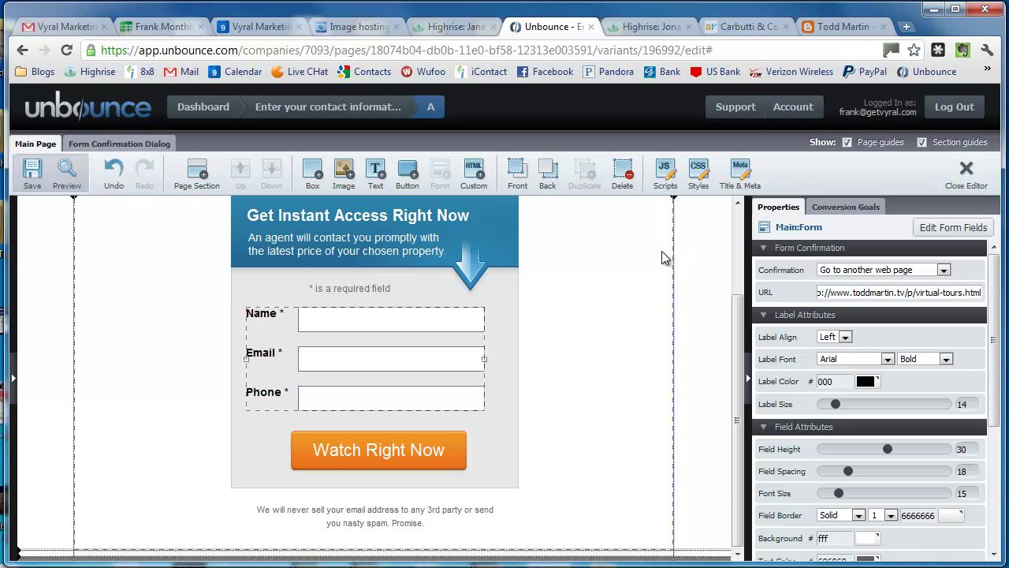
Step: Save the landing page and bring up its preview
left_click(33, 181)
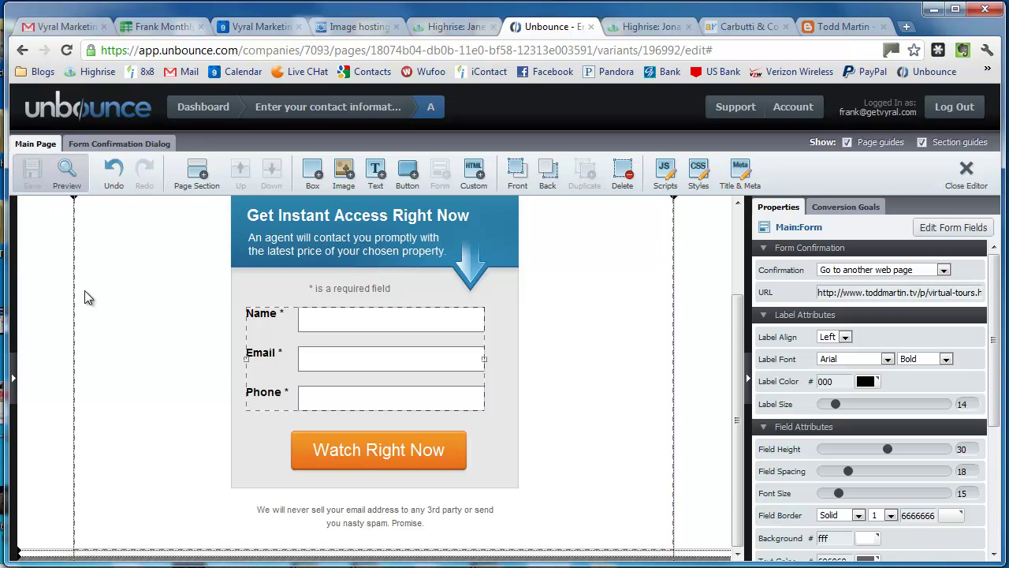
scroll(151, 301, "up", 3)
left_click(67, 182)
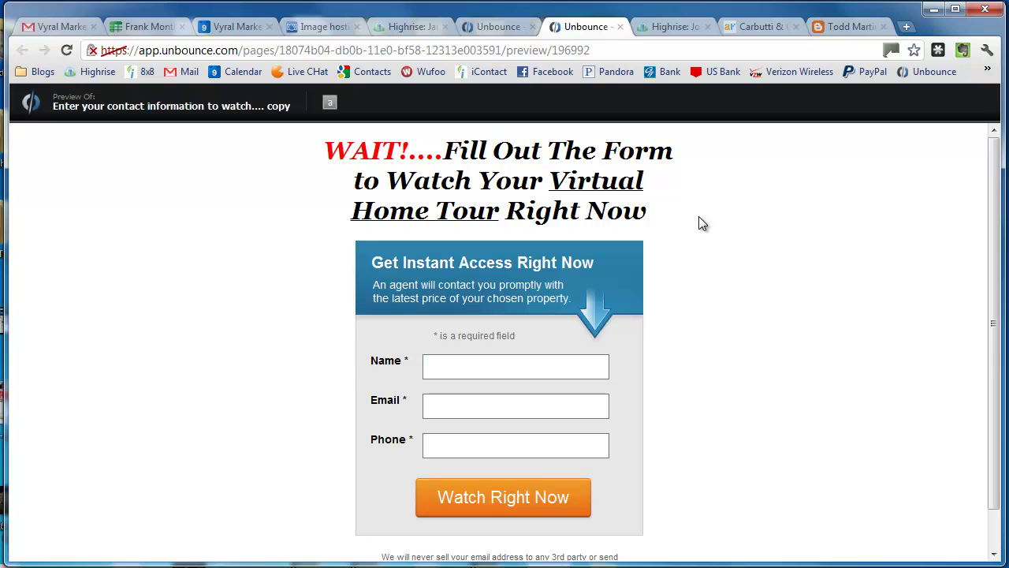
scroll(699, 216, "down", 1)
scroll(700, 216, "up", 1)
Step: Leave the preview and return to the landing page editor
left_click(473, 373)
left_click(497, 27)
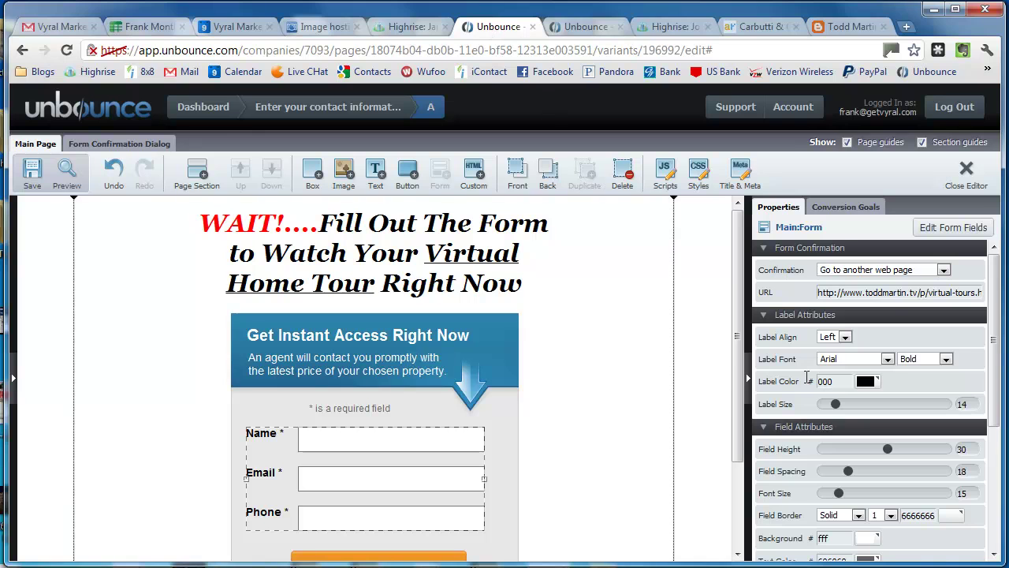
scroll(917, 320, "down", 1)
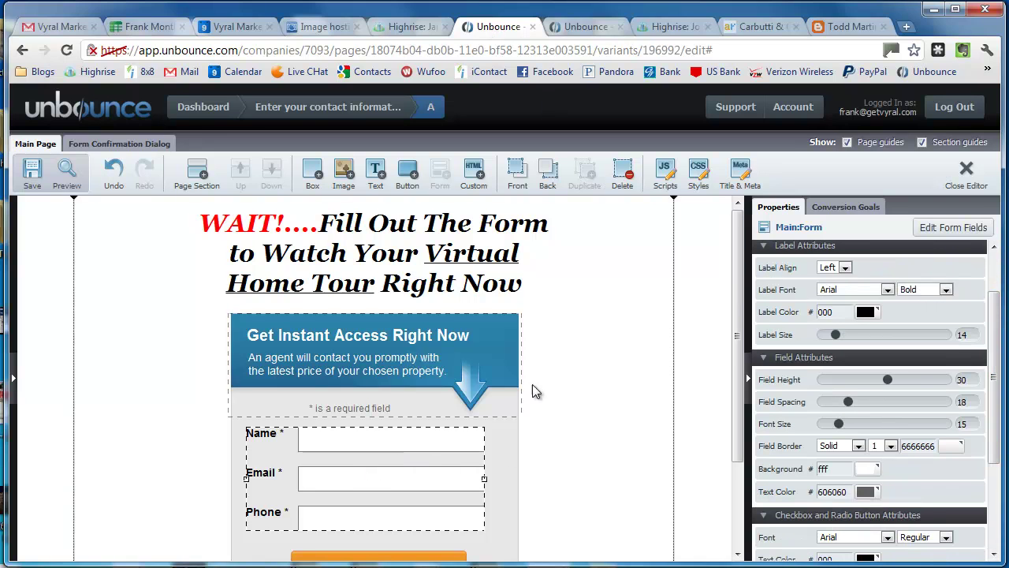
Step: Review the form's Name, Email and Phone fields unchanged, then save the page
left_click(956, 230)
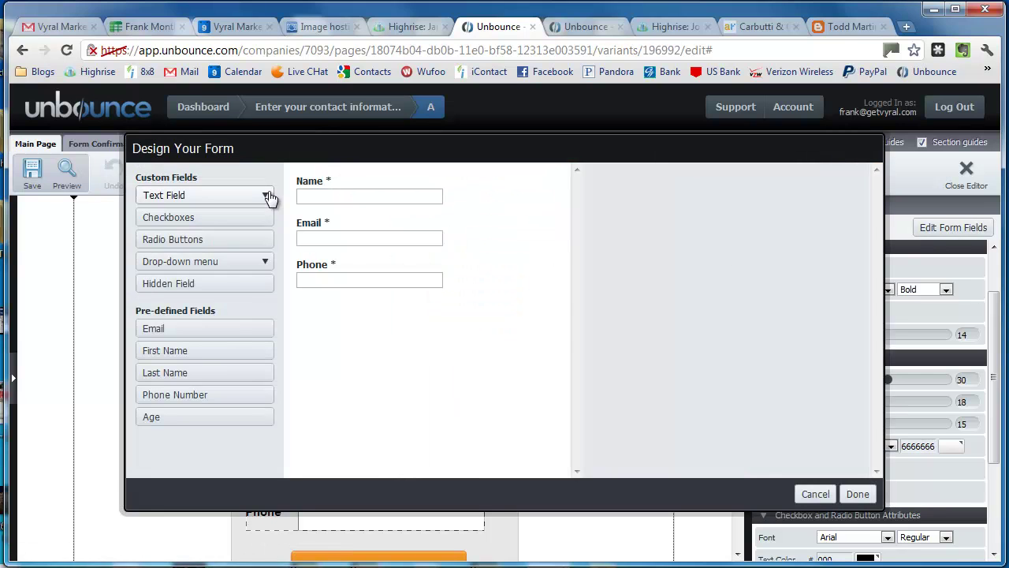
left_click(331, 273)
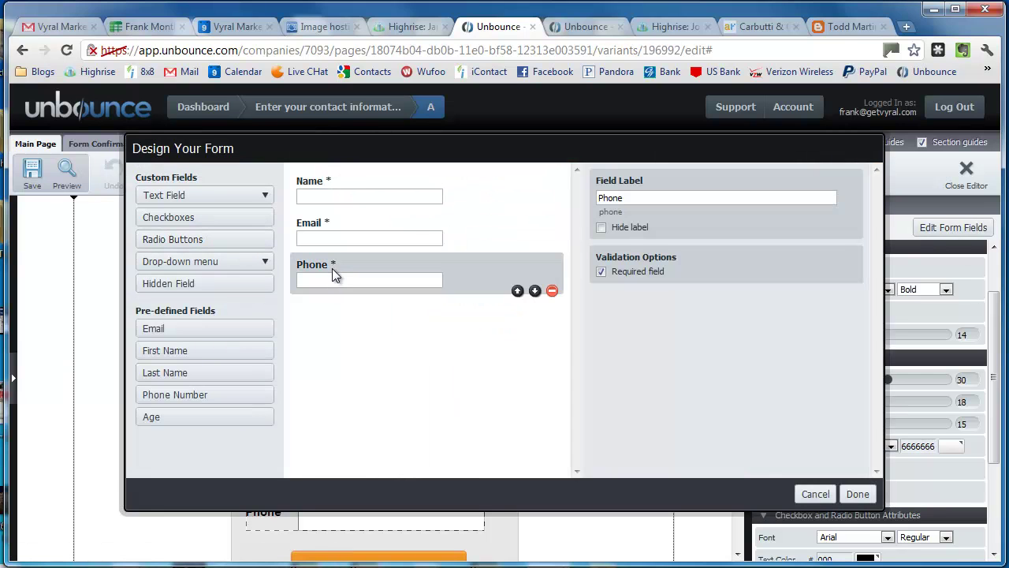
left_click(414, 235)
left_click(406, 196)
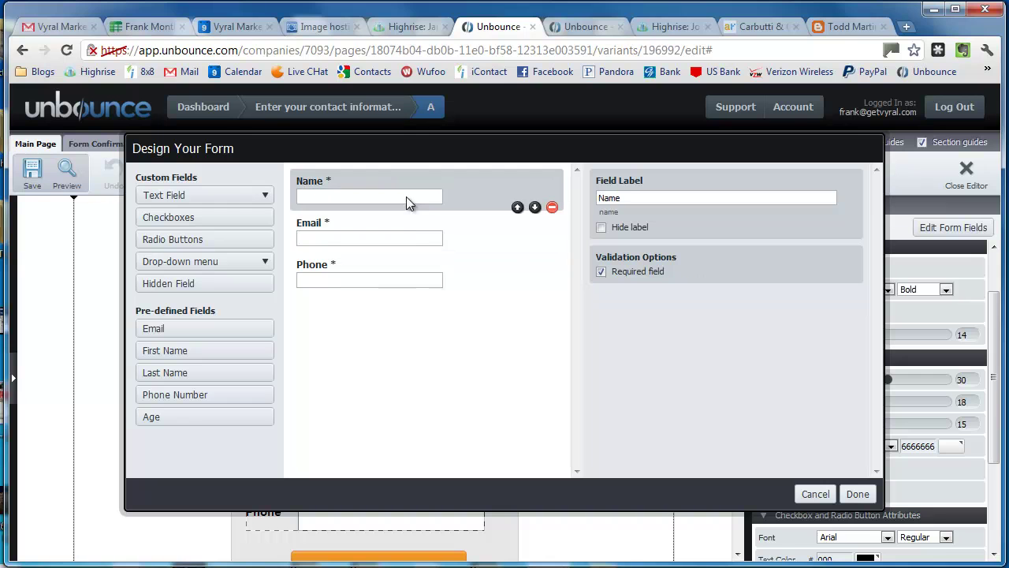
left_click(408, 236)
left_click(408, 272)
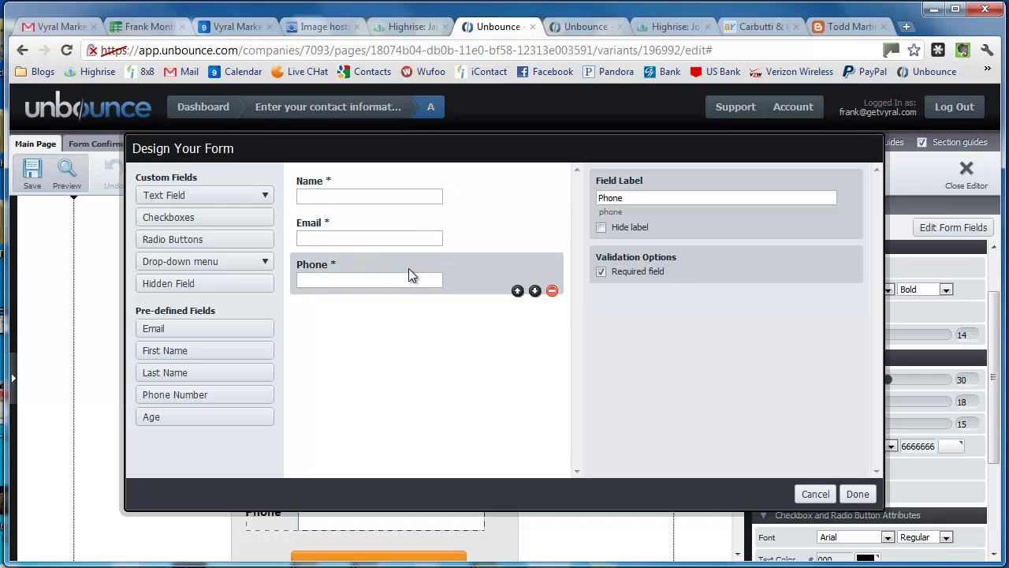
left_click(857, 494)
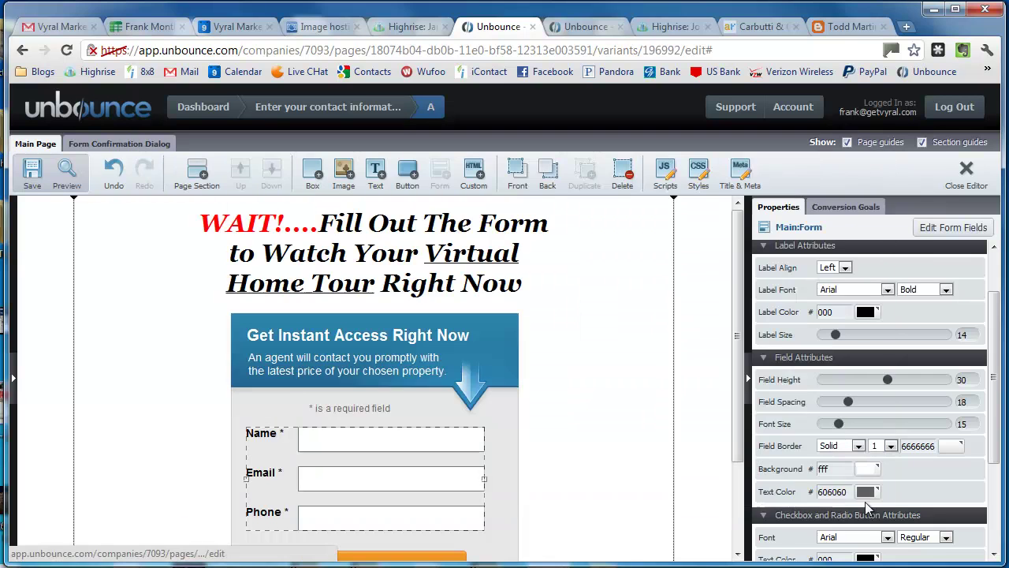
left_click(31, 178)
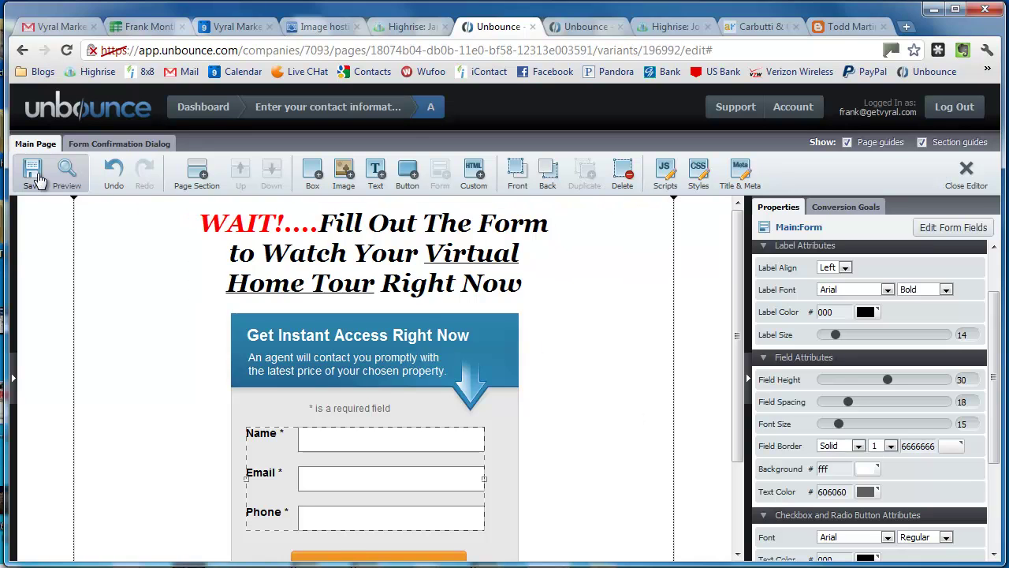
left_click(601, 391)
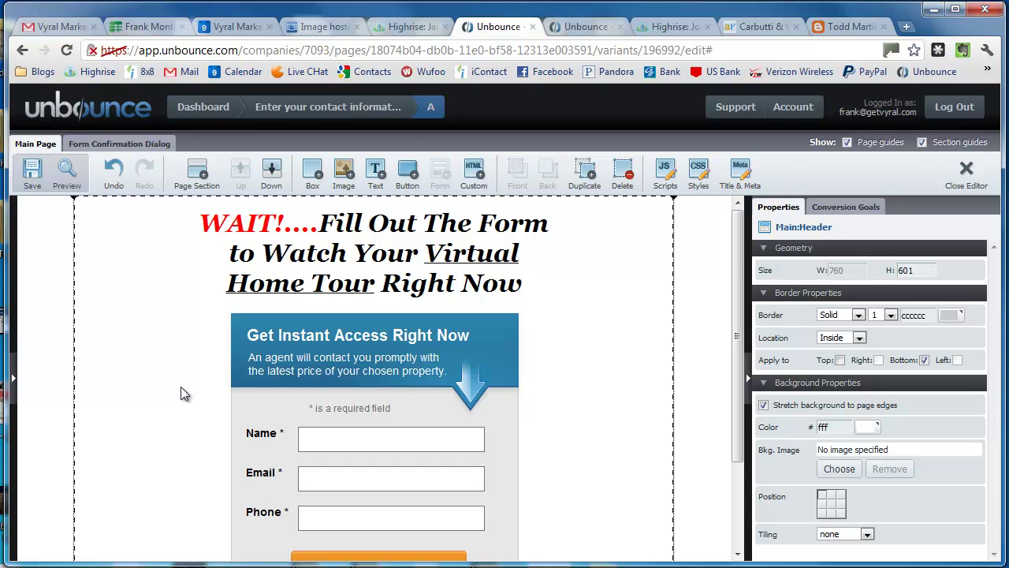
Step: Keep the signup form's confirmation on 'Go to another web page' and save the page
scroll(604, 456, "down", 1)
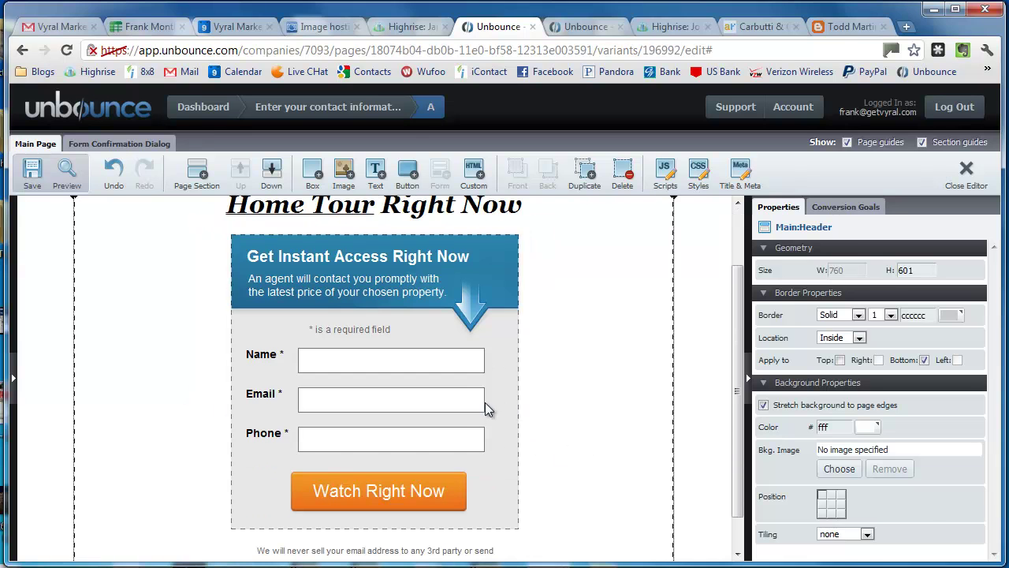
left_click(485, 402)
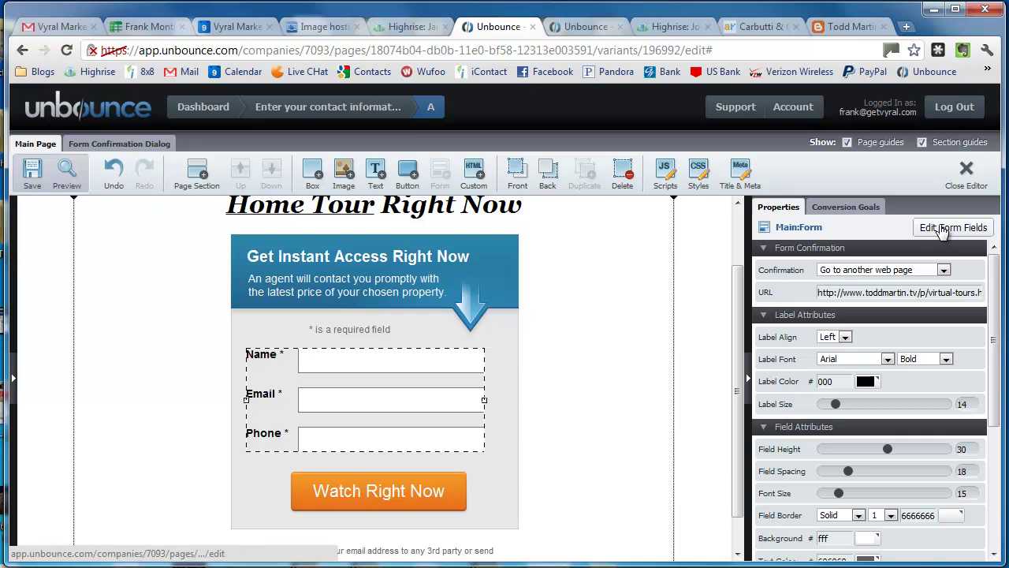
left_click(443, 488)
left_click(349, 420)
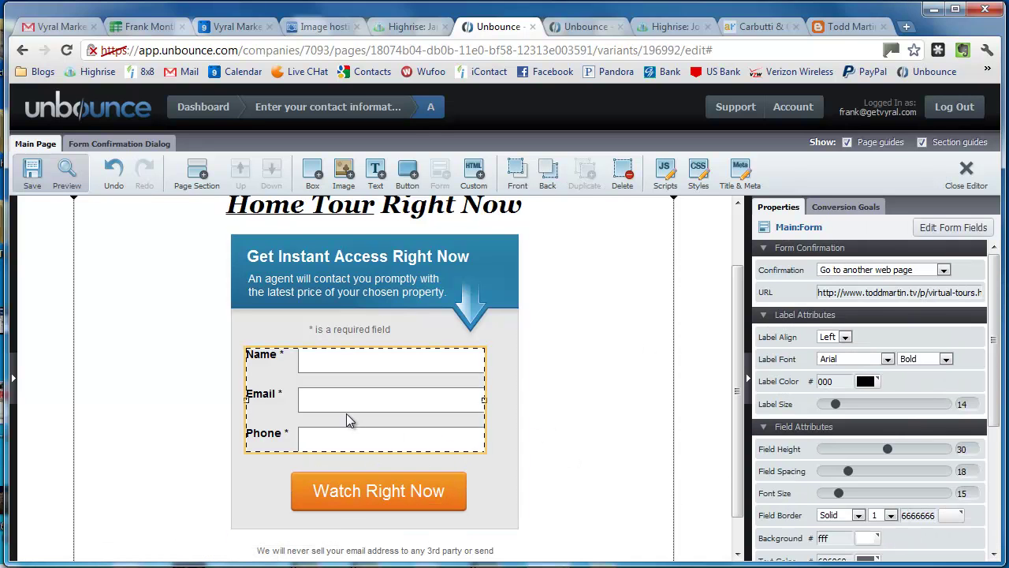
left_click(844, 271)
left_click(862, 270)
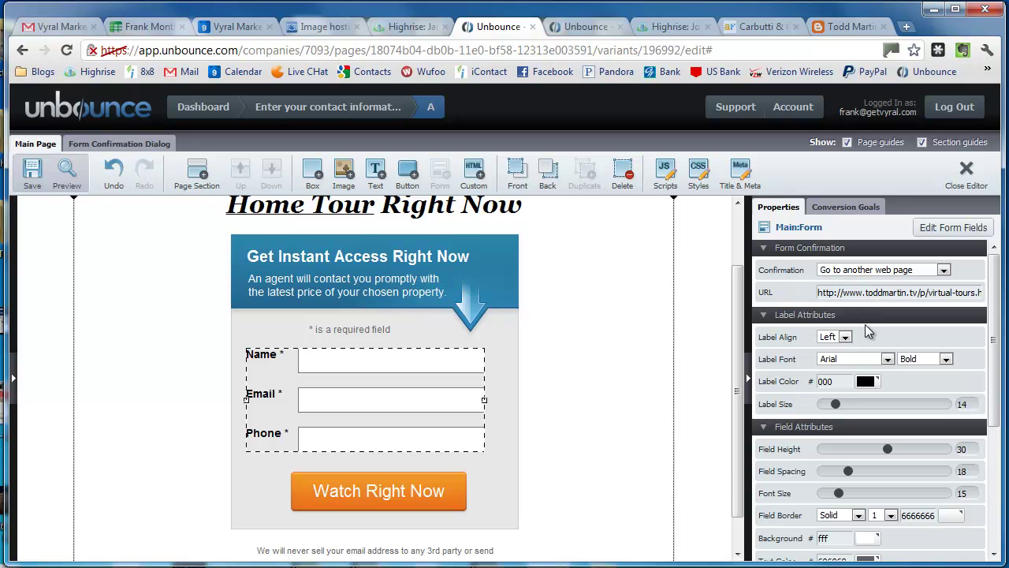
left_click(32, 175)
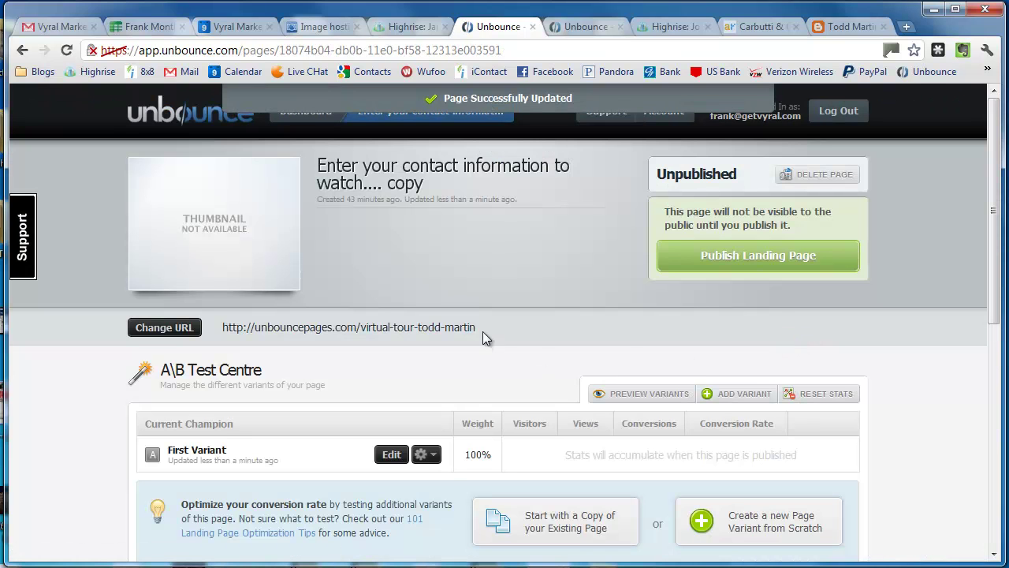
left_click(700, 260)
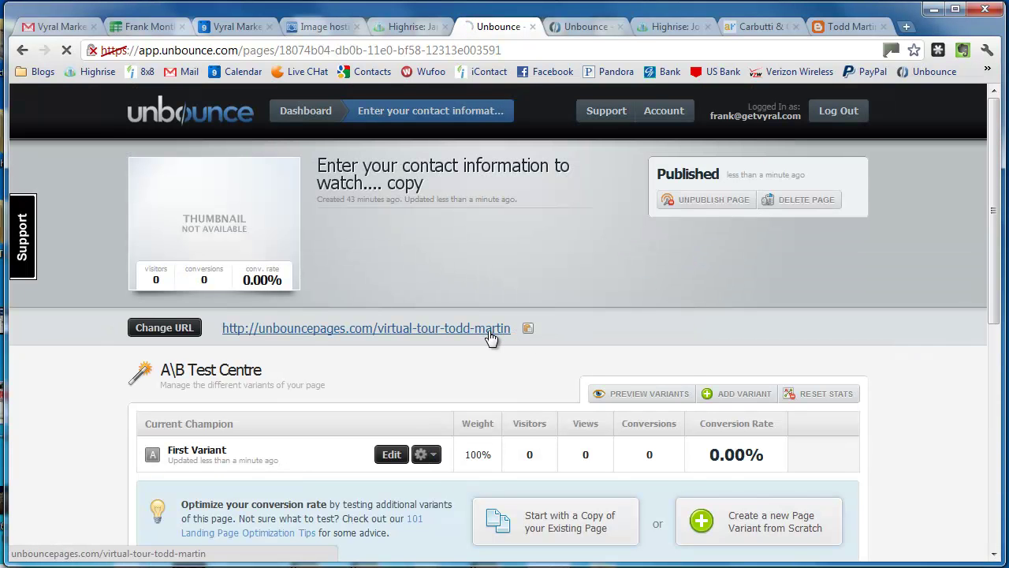
left_click(490, 329)
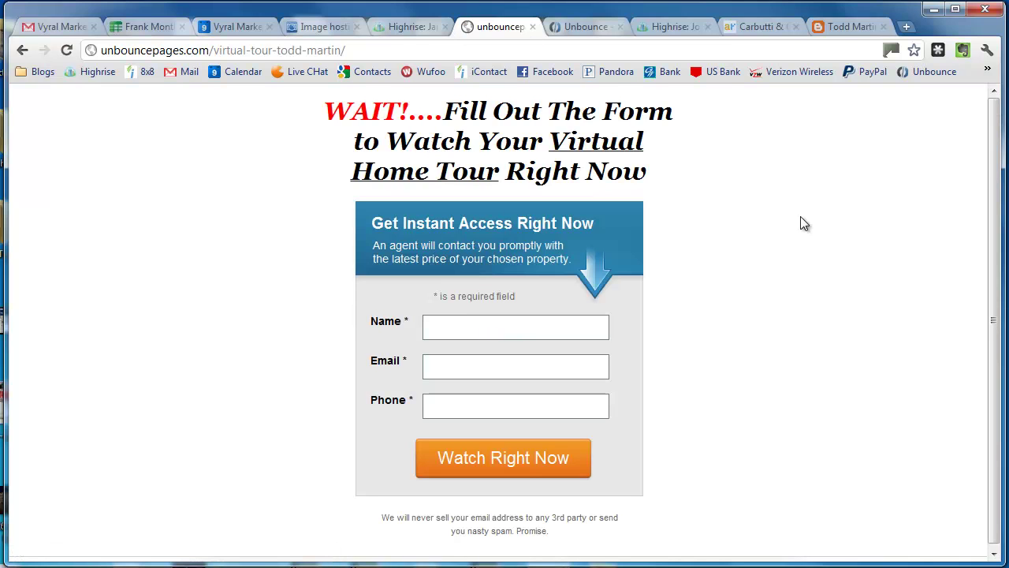
Step: Submit a test name, e-mail and phone number on the live form to check the redirect
left_click(585, 328)
key("Tab")
key("Down")
key("Tab")
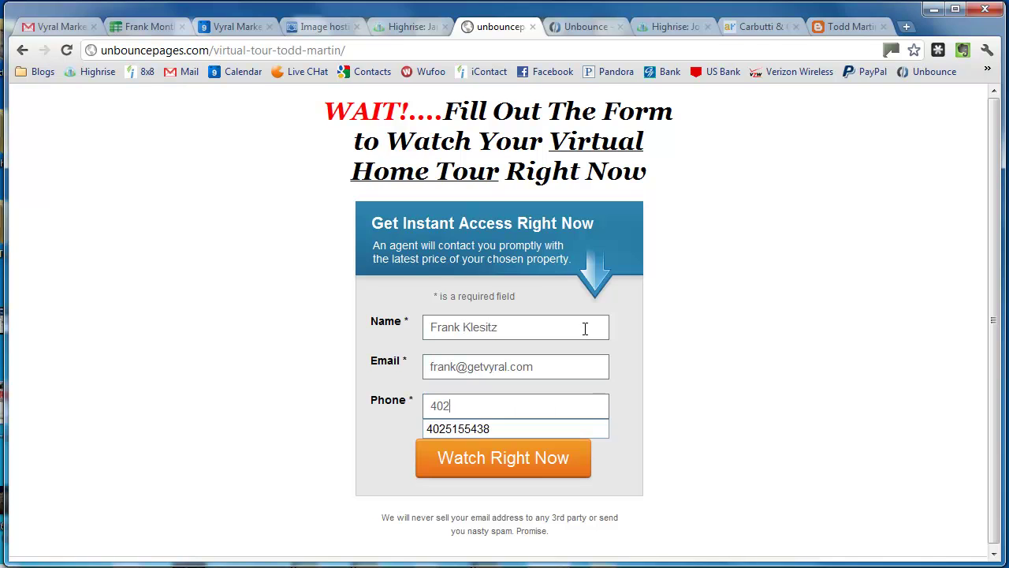
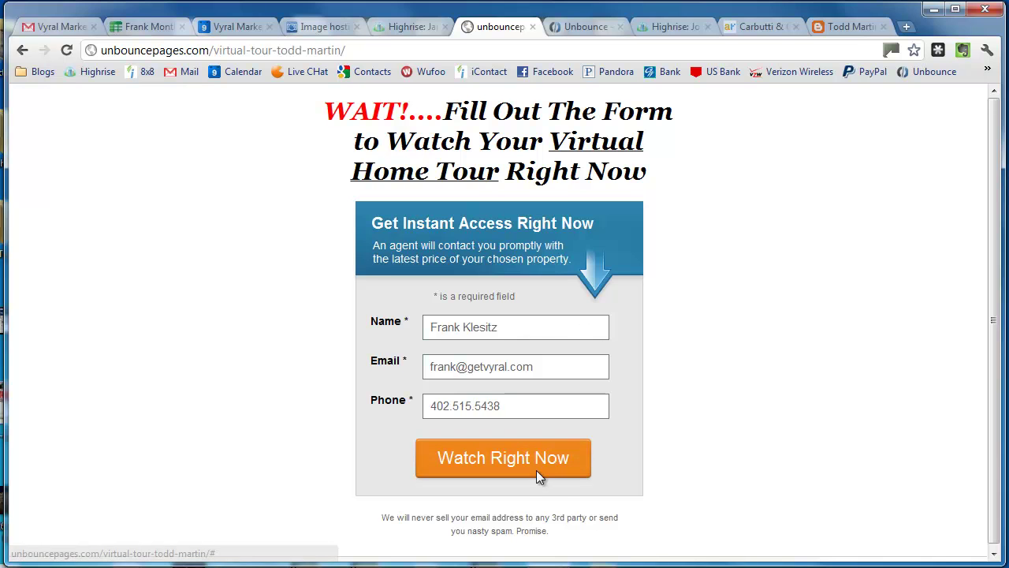
left_click(538, 478)
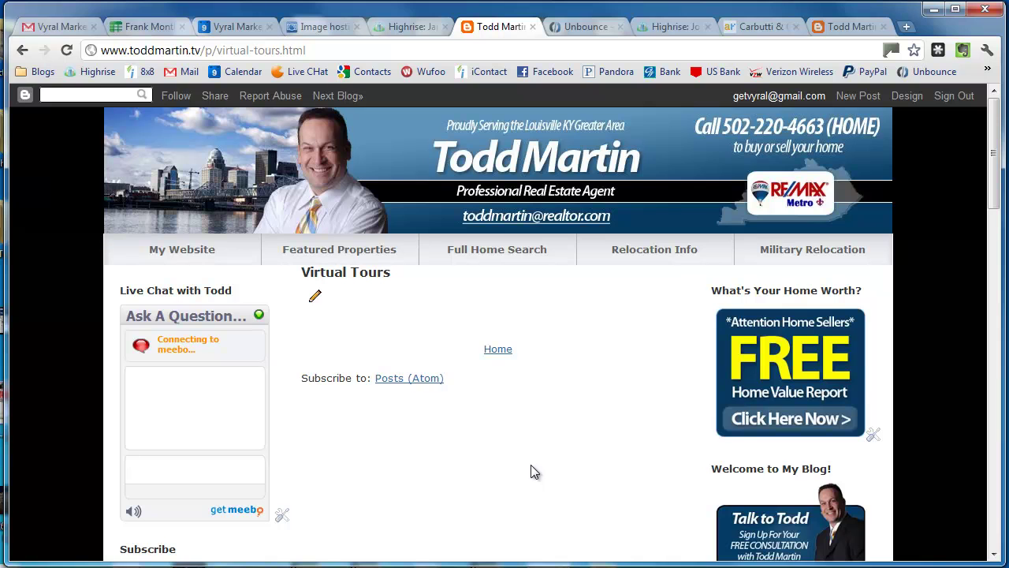
scroll(538, 449, "down", 7)
scroll(568, 439, "up", 7)
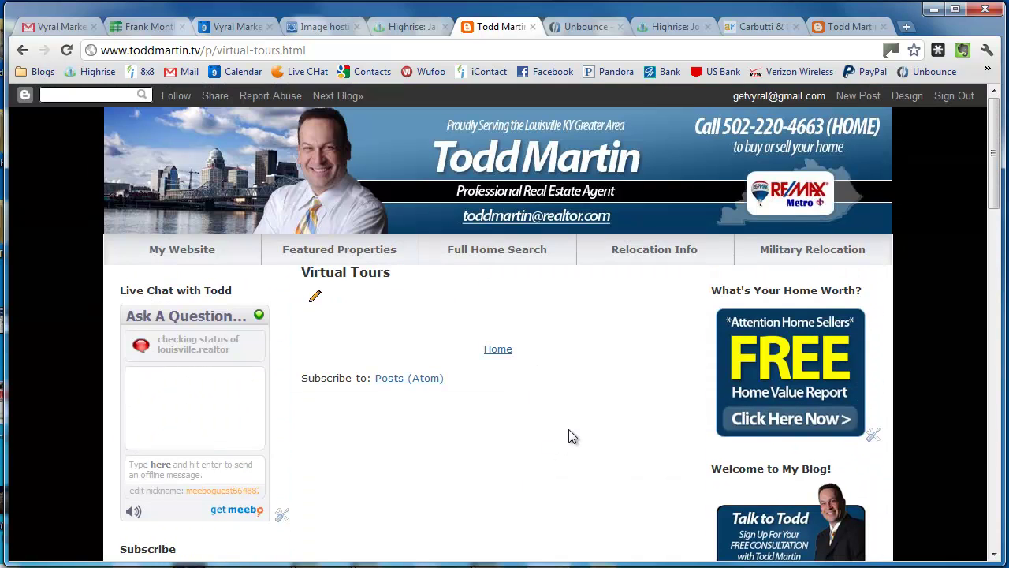